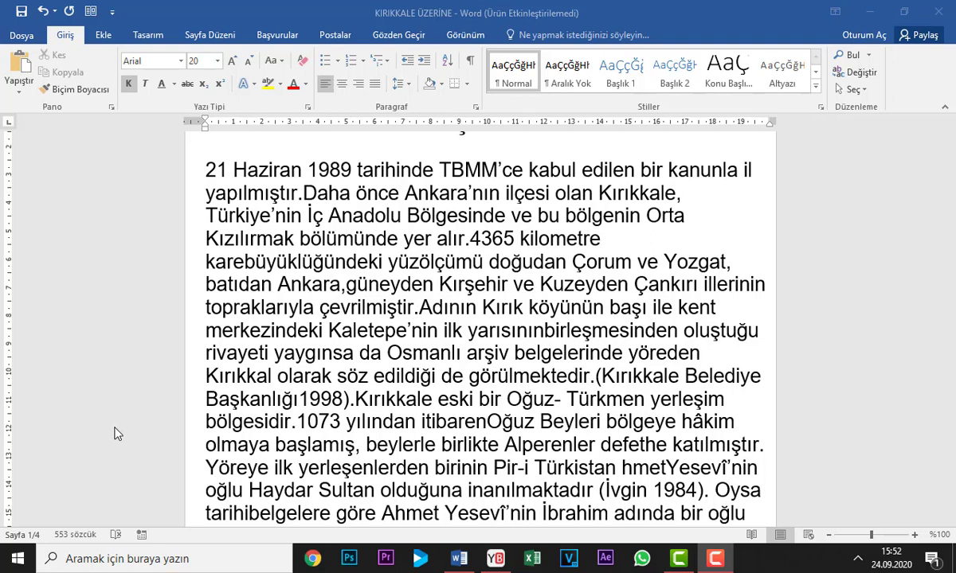
# - Insert the green-screen-backgrounds photo of the man from Masaüstü below the KIRIKKALE title
pyautogui.scroll(1, 119, 398)
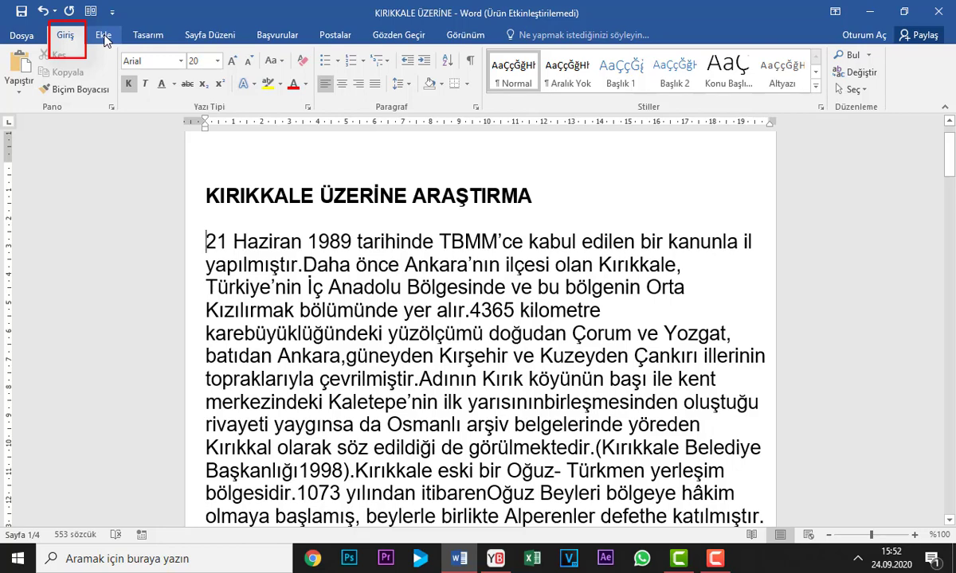
pyautogui.click(103, 38)
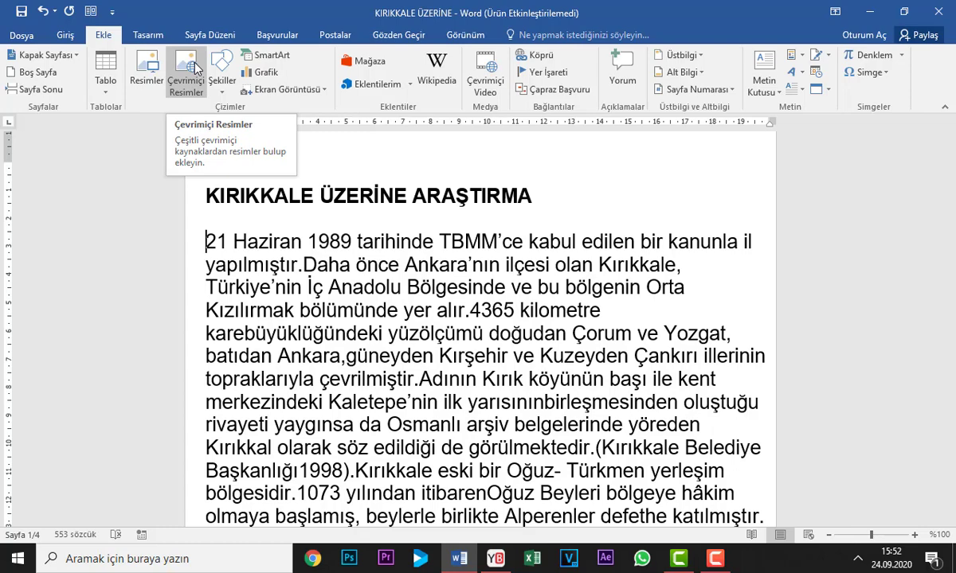
pyautogui.click(165, 73)
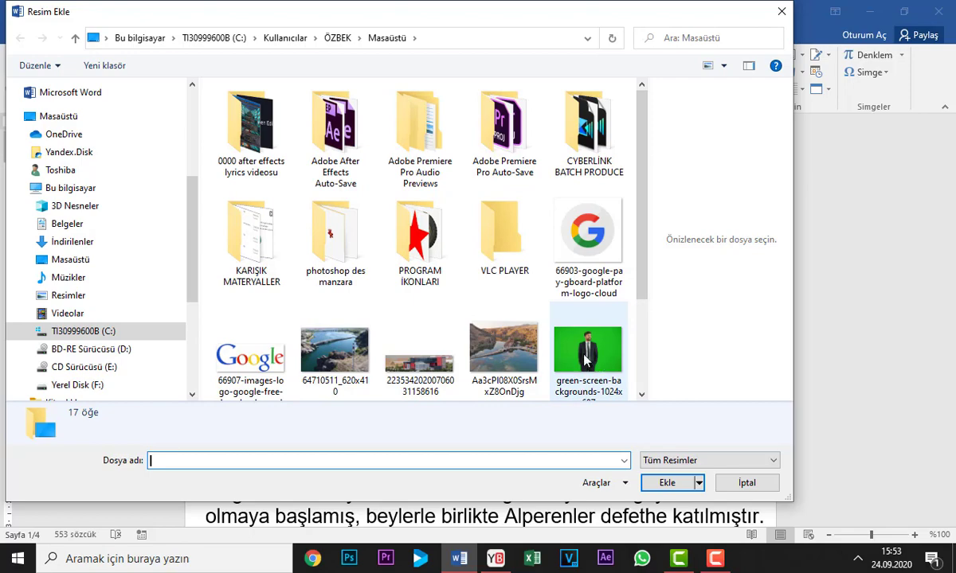
pyautogui.click(565, 347)
pyautogui.click(669, 488)
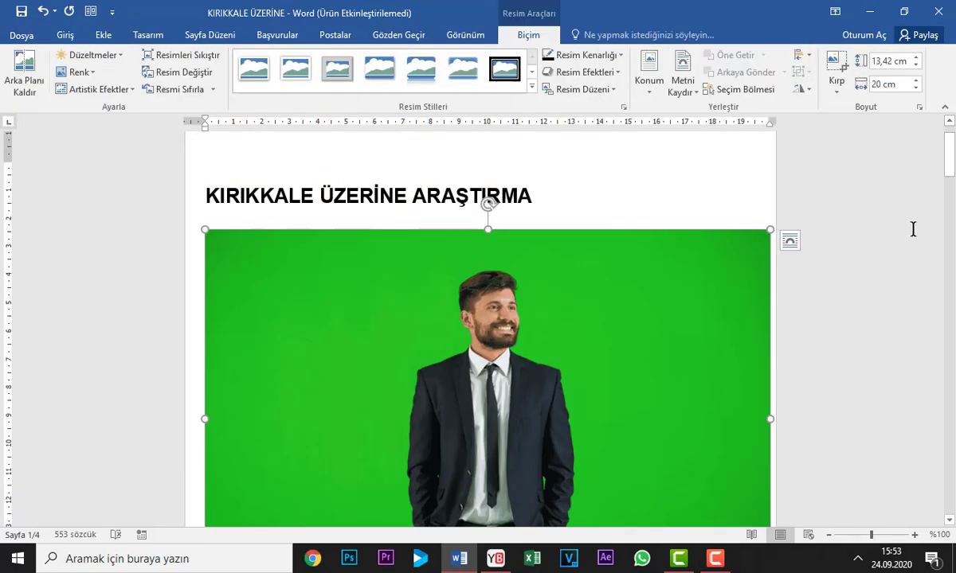
pyautogui.moveTo(950, 147); pyautogui.dragTo(950, 172)
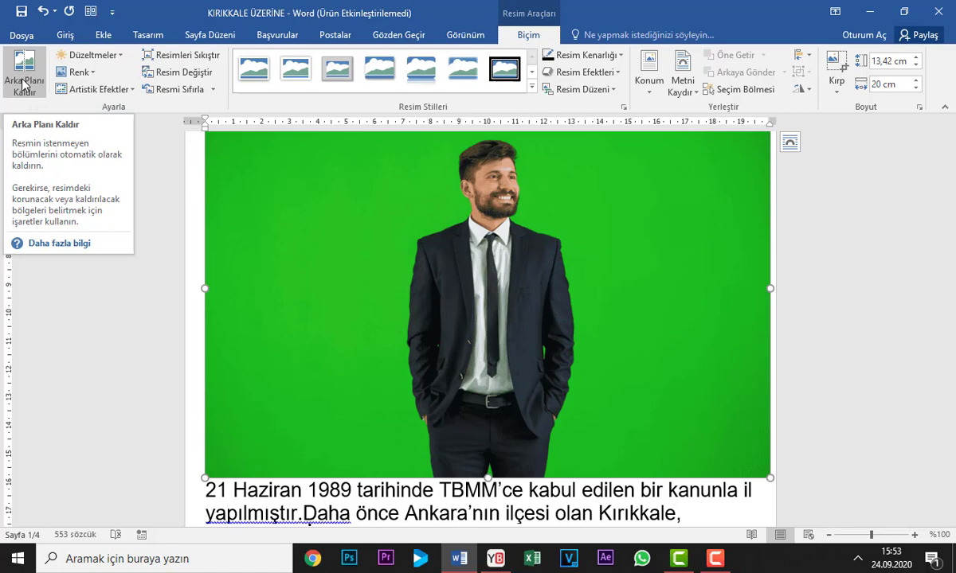
# - Start Arka Planı Kaldır and mark the leftover green patch for removal
pyautogui.click(24, 79)
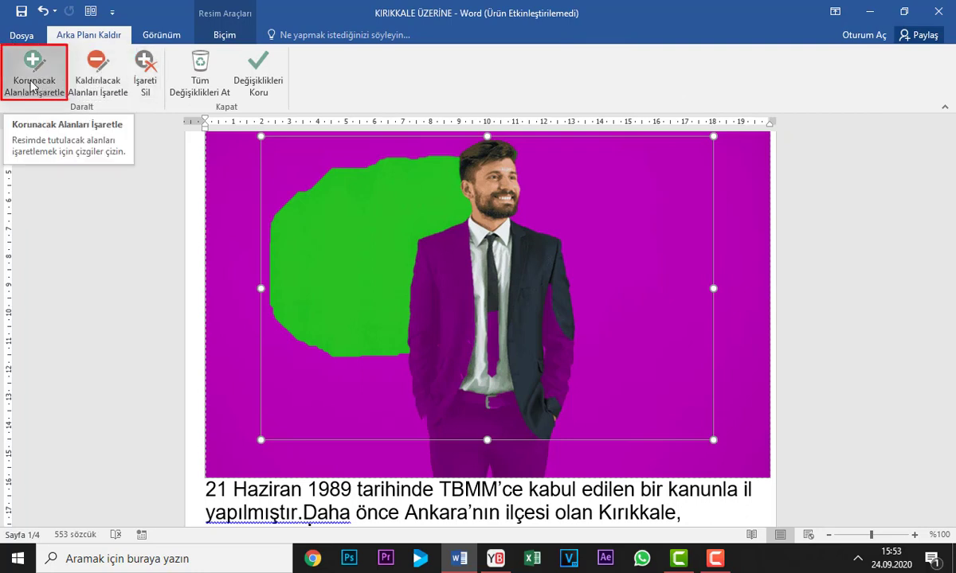
pyautogui.click(101, 88)
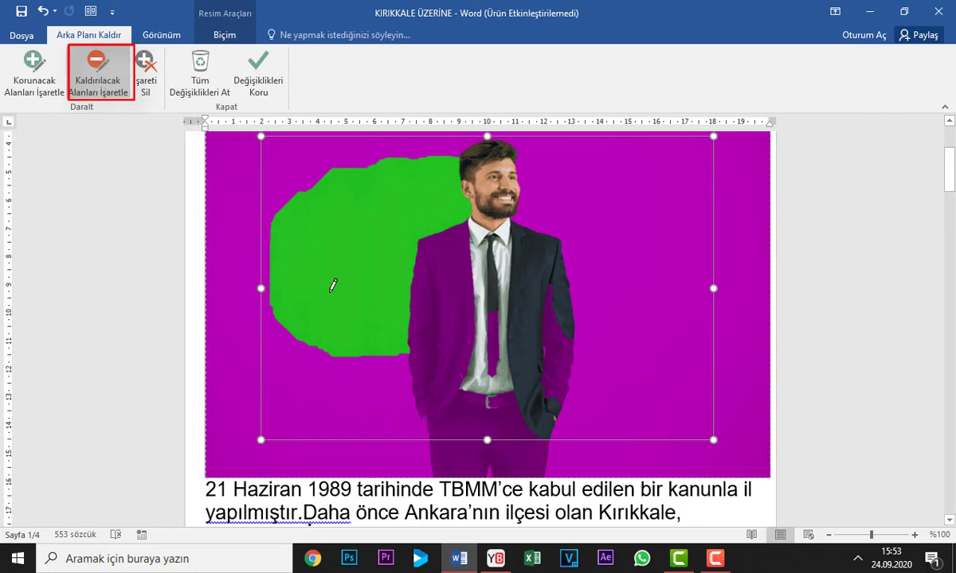
pyautogui.click(330, 292)
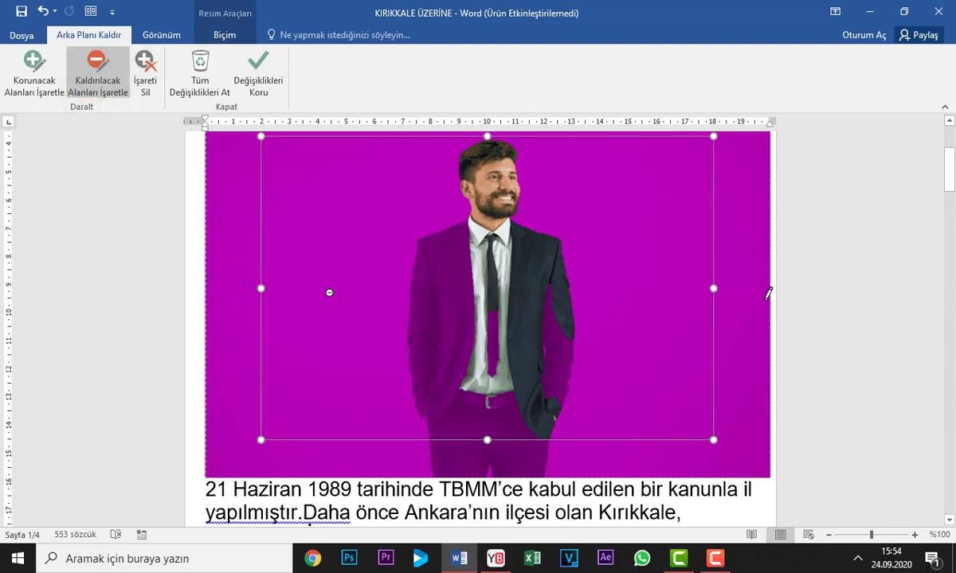
# - Mark the man's jacket, trousers and whole figure as areas to keep
pyautogui.click(45, 90)
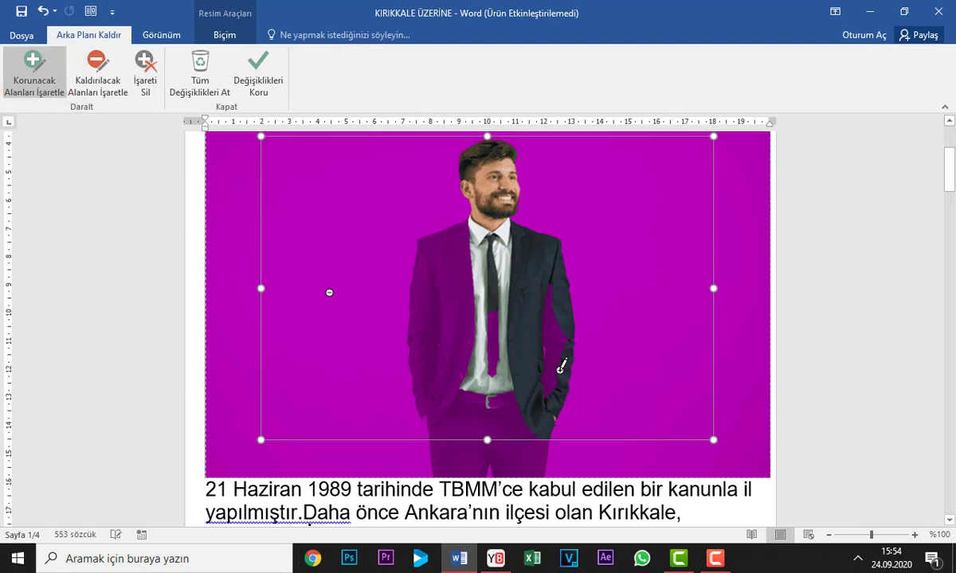
pyautogui.click(559, 370)
pyautogui.moveTo(544, 355); pyautogui.dragTo(558, 334)
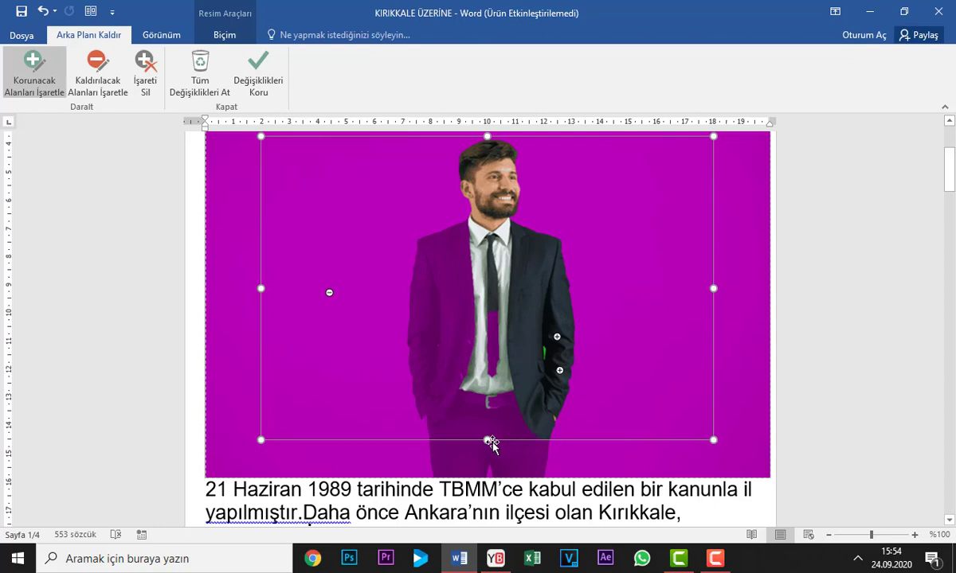
pyautogui.click(515, 425)
pyautogui.click(430, 426)
pyautogui.moveTo(439, 456); pyautogui.dragTo(439, 470)
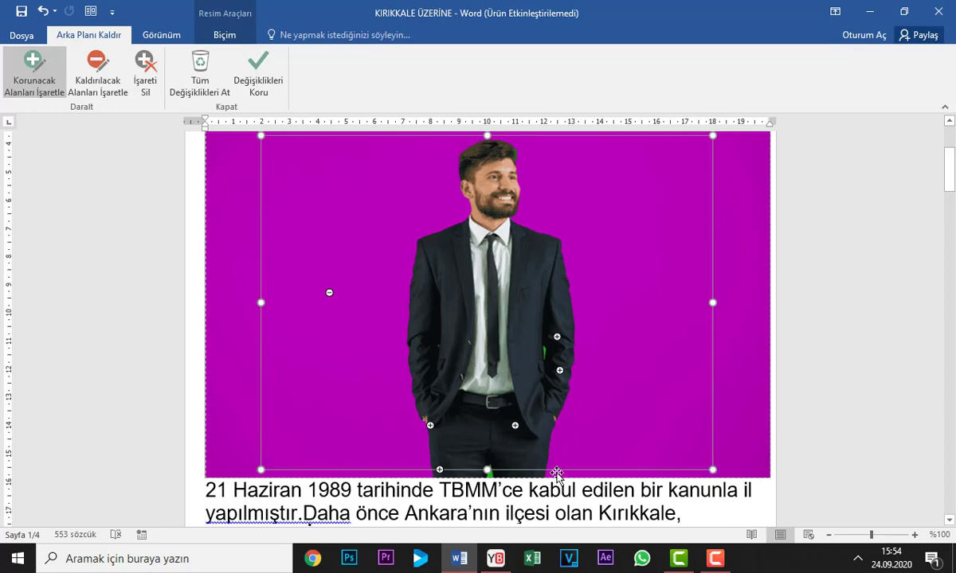
pyautogui.moveTo(713, 470); pyautogui.dragTo(736, 478)
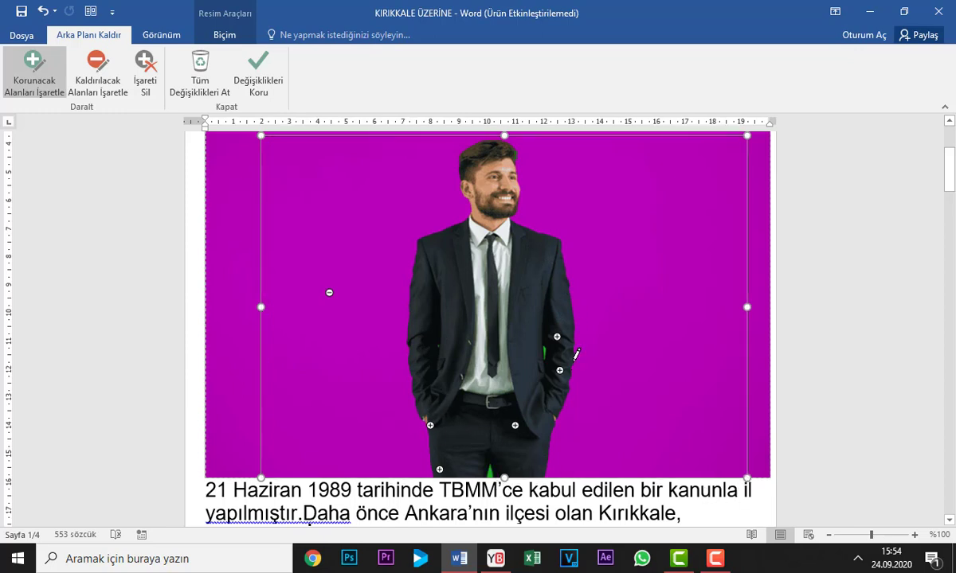
pyautogui.moveTo(546, 326); pyautogui.dragTo(548, 325)
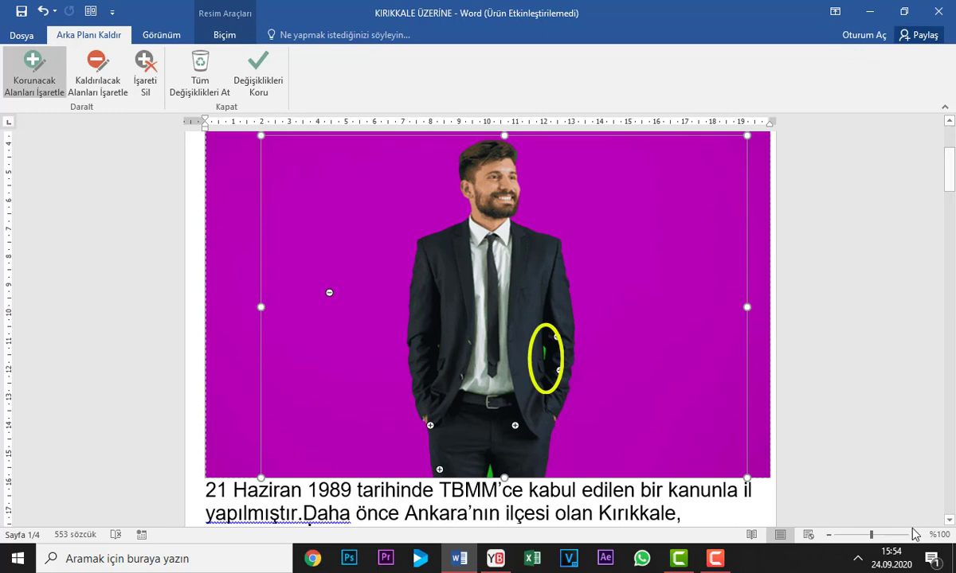
# - Zoom in, mark the green sliver by the jacket for removal, and apply the removal
pyautogui.click(914, 535)
pyautogui.click(914, 535)
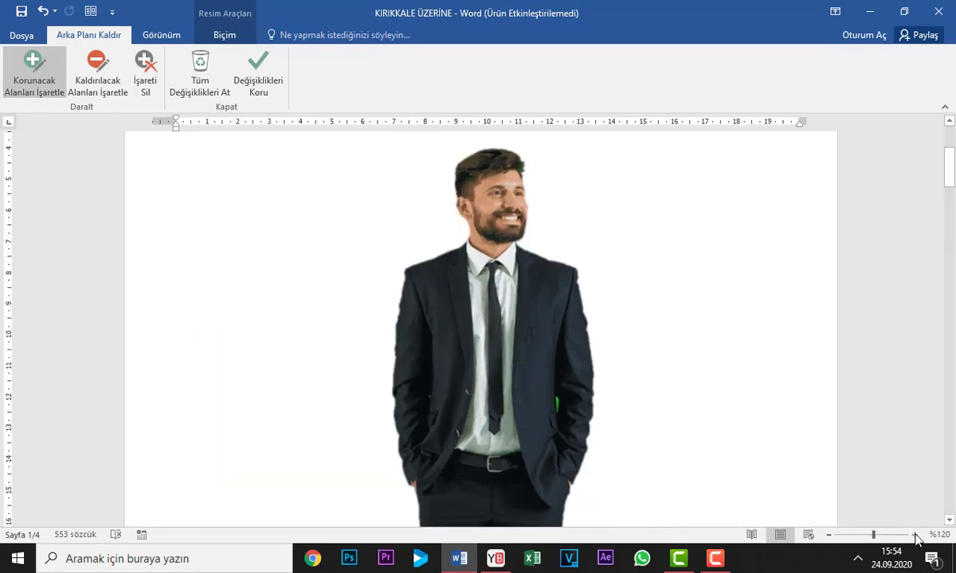
pyautogui.moveTo(570, 383); pyautogui.dragTo(564, 400)
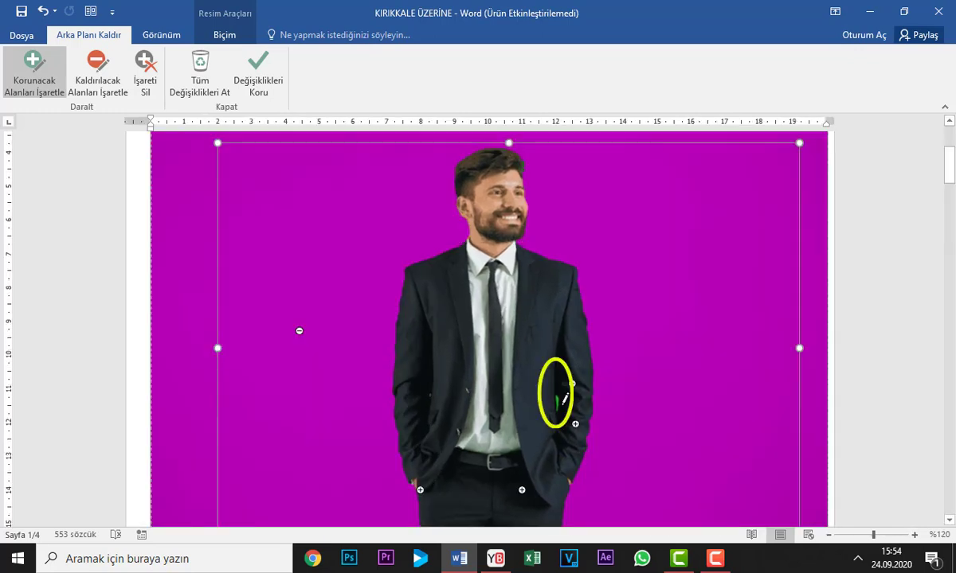
pyautogui.click(97, 66)
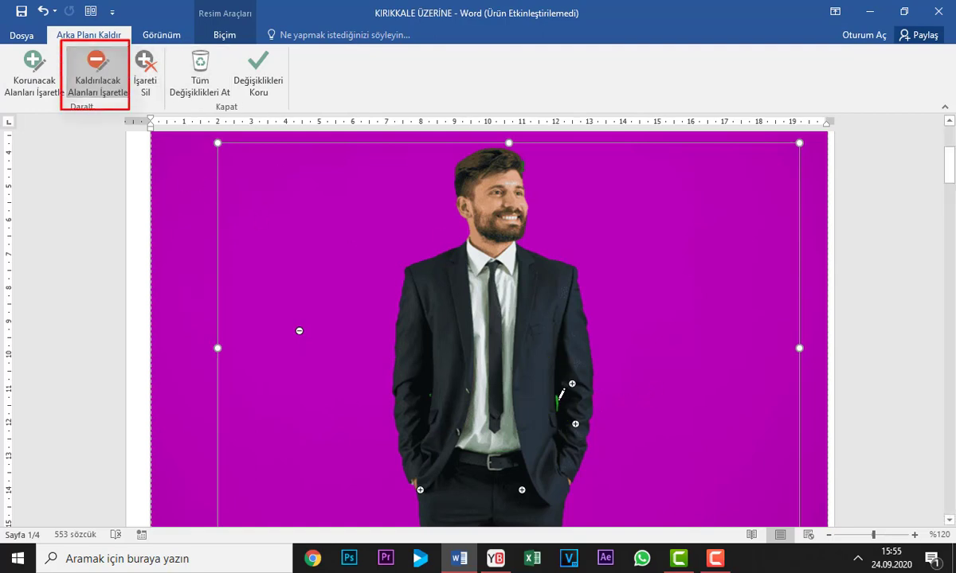
pyautogui.click(557, 401)
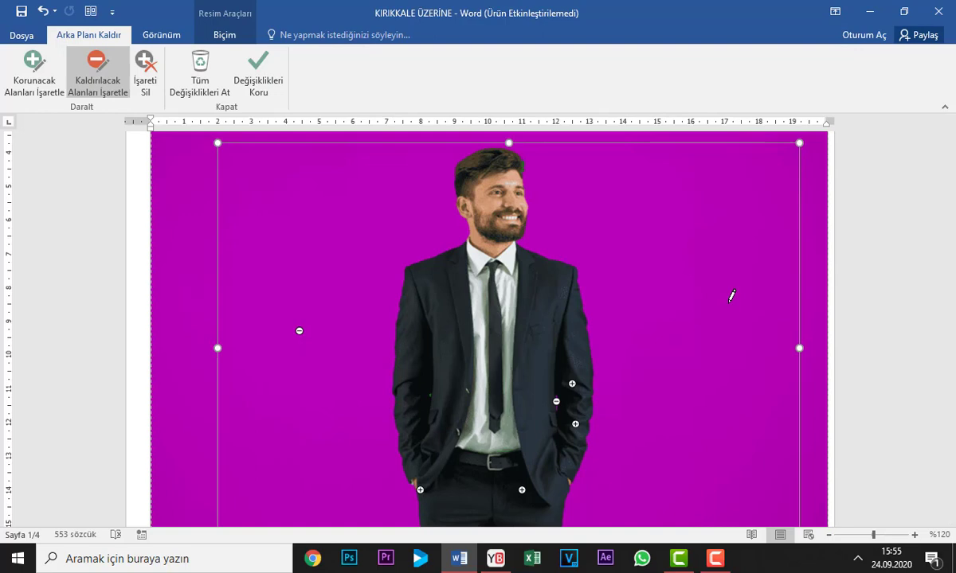
pyautogui.press('Escape')
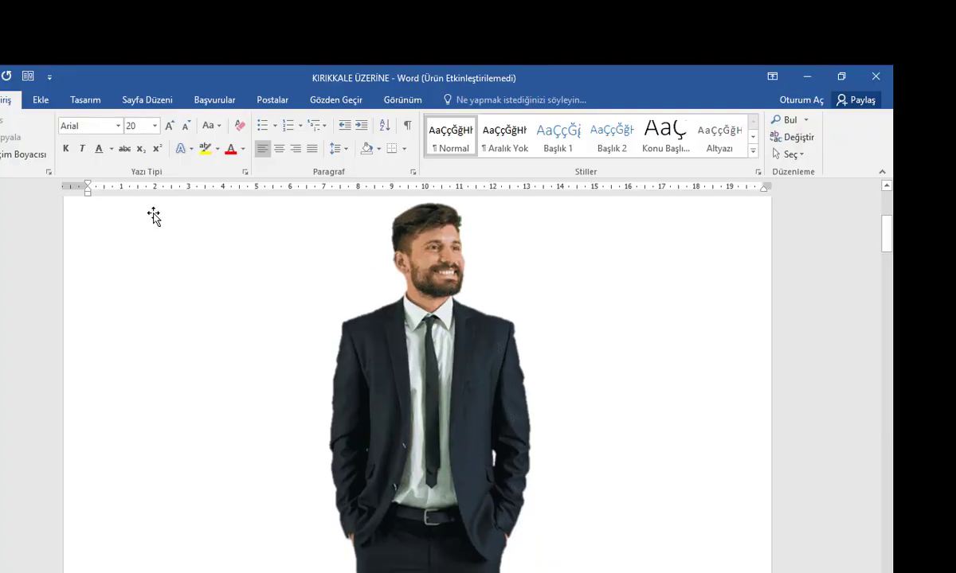
# - Shrink the man's photo to about 6,65 × 9,92 cm beside the first paragraph
pyautogui.click(428, 392)
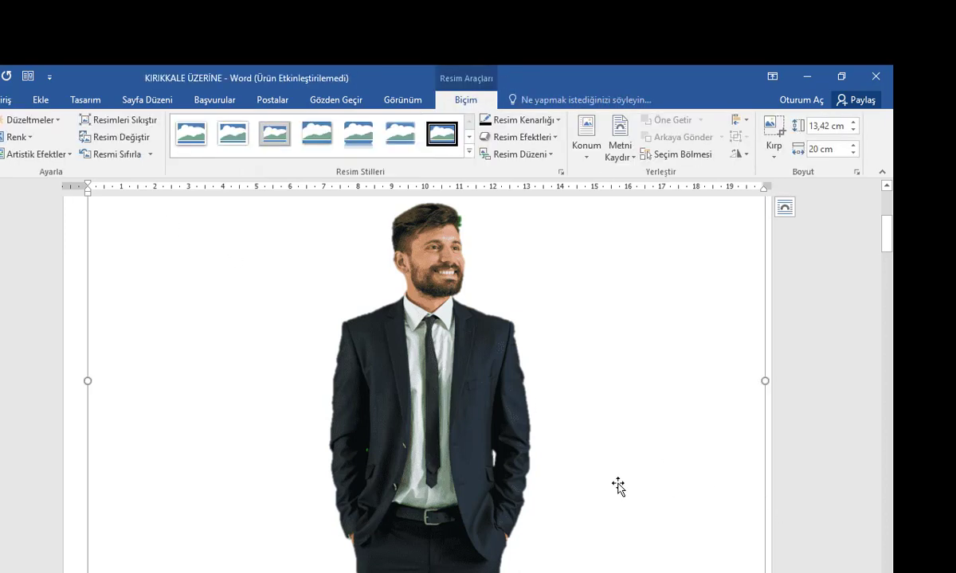
pyautogui.scroll(-3, 832, 224)
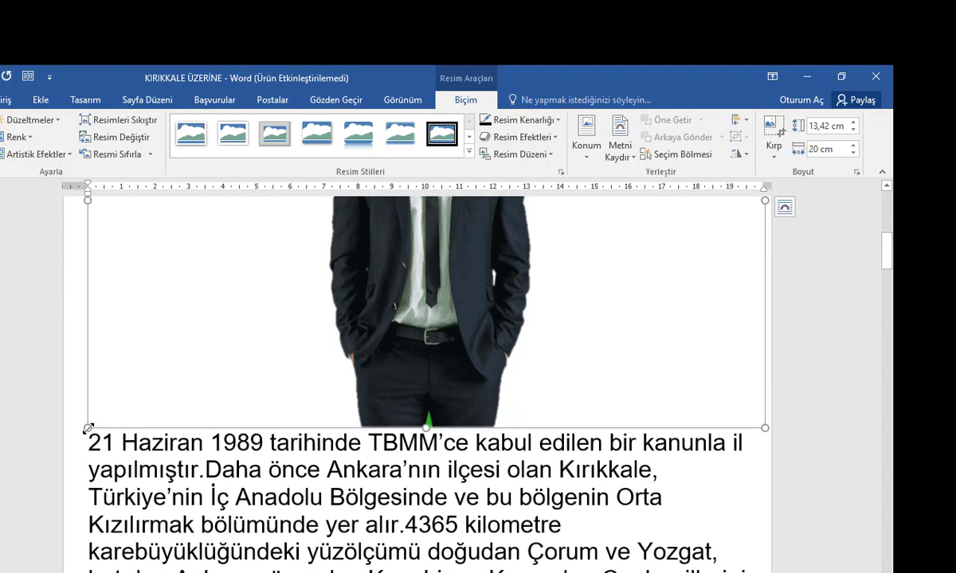
pyautogui.moveTo(88, 428); pyautogui.dragTo(379, 326)
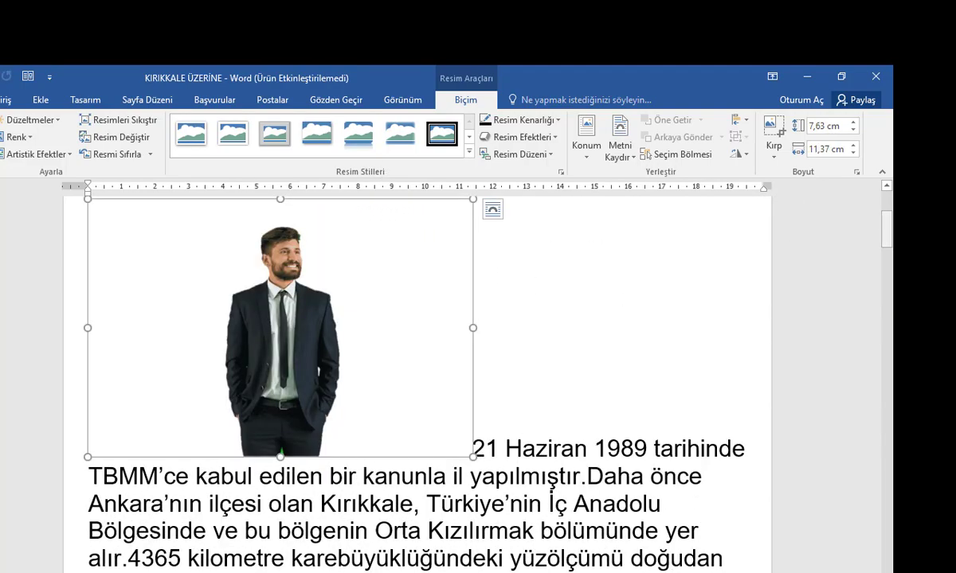
pyautogui.scroll(3, 890, 230)
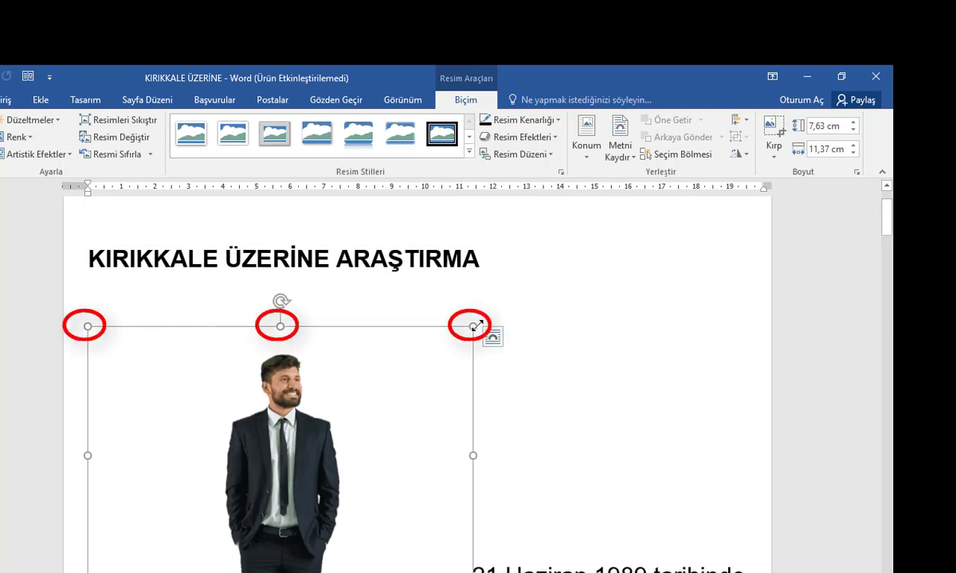
pyautogui.moveTo(474, 325)
pyautogui.mouseDown()
pyautogui.moveTo(269, 464)
pyautogui.moveTo(385, 411)
pyautogui.mouseUp()
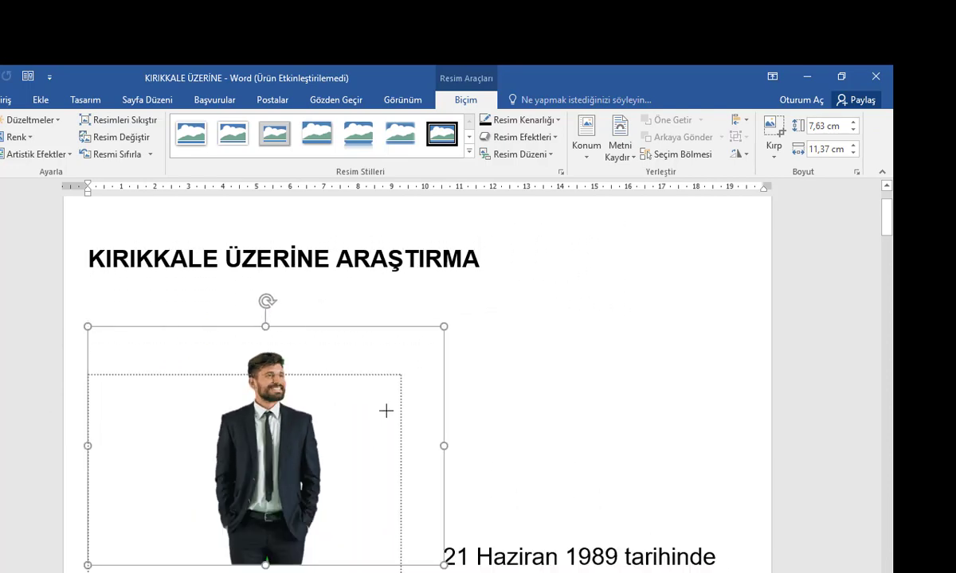
pyautogui.moveTo(385, 411)
pyautogui.mouseDown()
pyautogui.moveTo(503, 360)
pyautogui.moveTo(423, 437)
pyautogui.mouseUp()
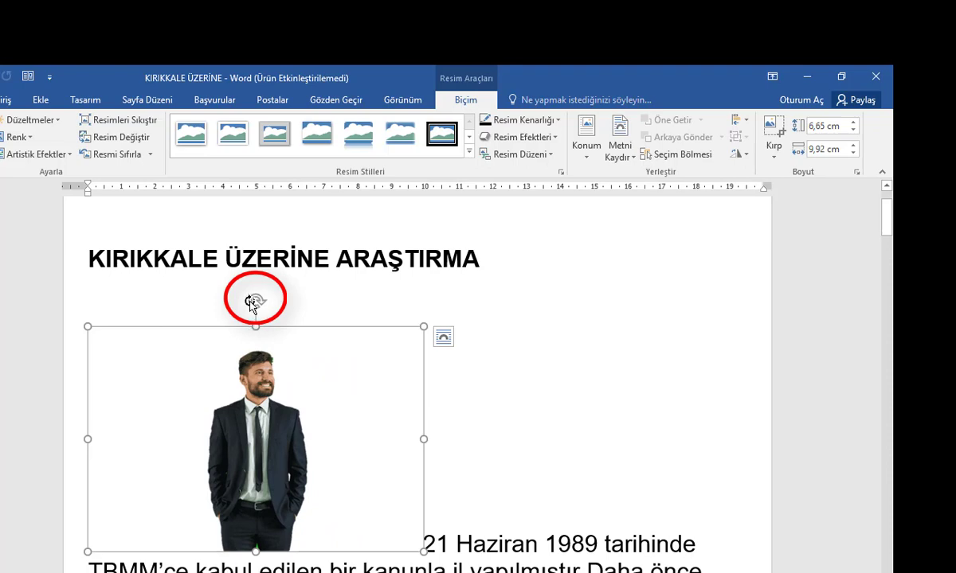
# - Try rotating the photo with its rotation handle, leaving it upright beside the paragraph
pyautogui.moveTo(255, 301)
pyautogui.mouseDown()
pyautogui.moveTo(321, 451)
pyautogui.moveTo(259, 302)
pyautogui.moveTo(318, 324)
pyautogui.mouseUp()
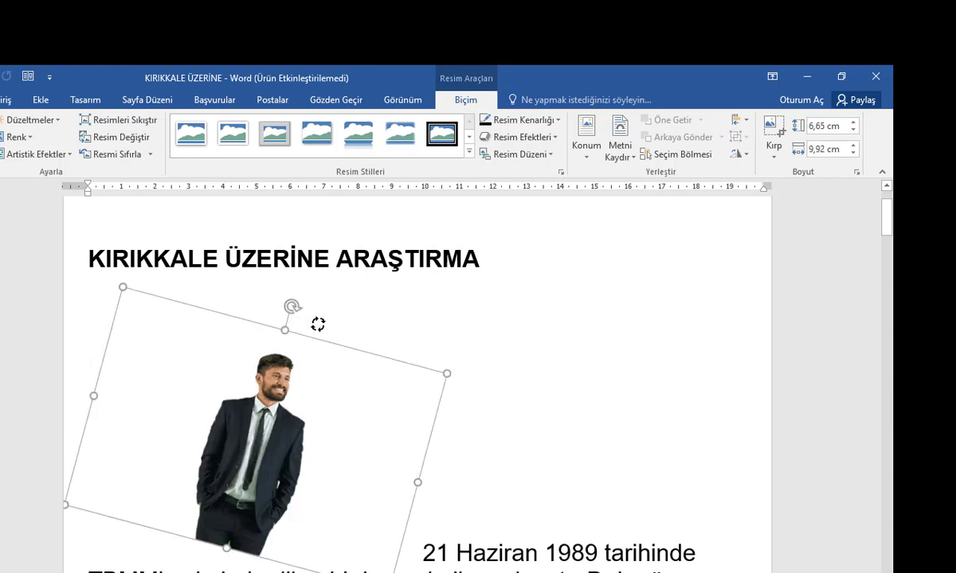
pyautogui.moveTo(318, 324)
pyautogui.mouseDown()
pyautogui.moveTo(353, 367)
pyautogui.moveTo(268, 299)
pyautogui.mouseUp()
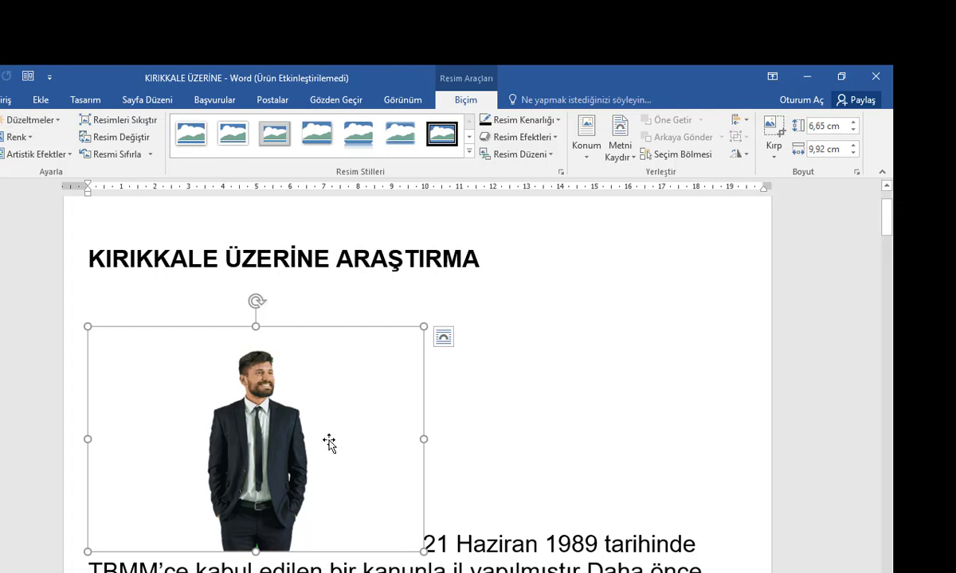
pyautogui.moveTo(888, 217); pyautogui.dragTo(889, 231)
# - Try several Düzeltmeler brightness and contrast presets on the photo
pyautogui.click(29, 121)
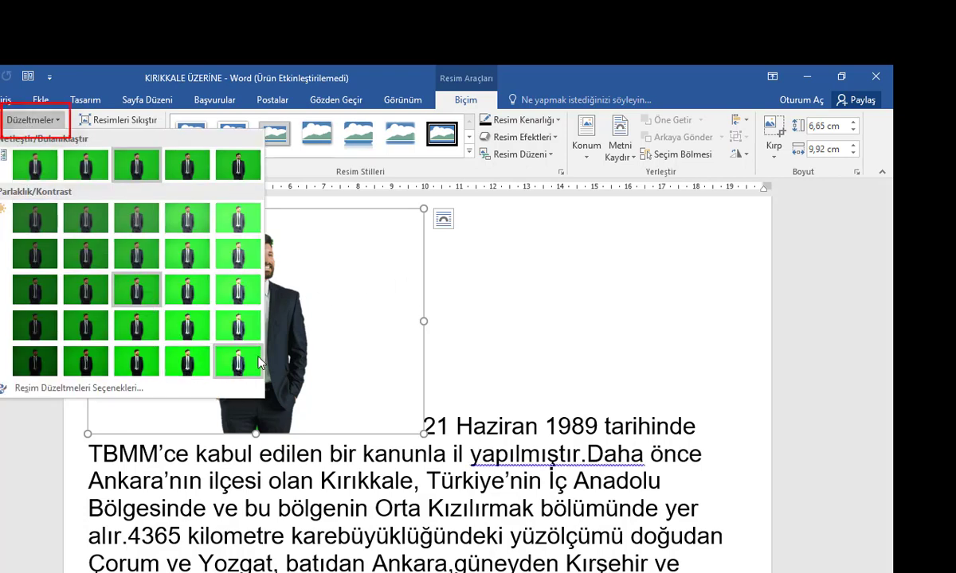
pyautogui.click(238, 362)
pyautogui.click(30, 119)
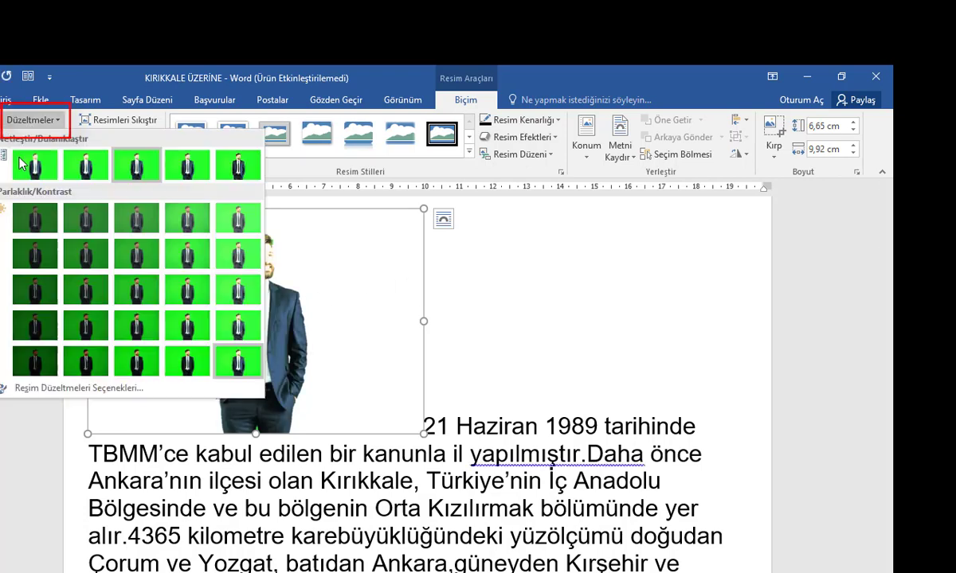
pyautogui.click(37, 296)
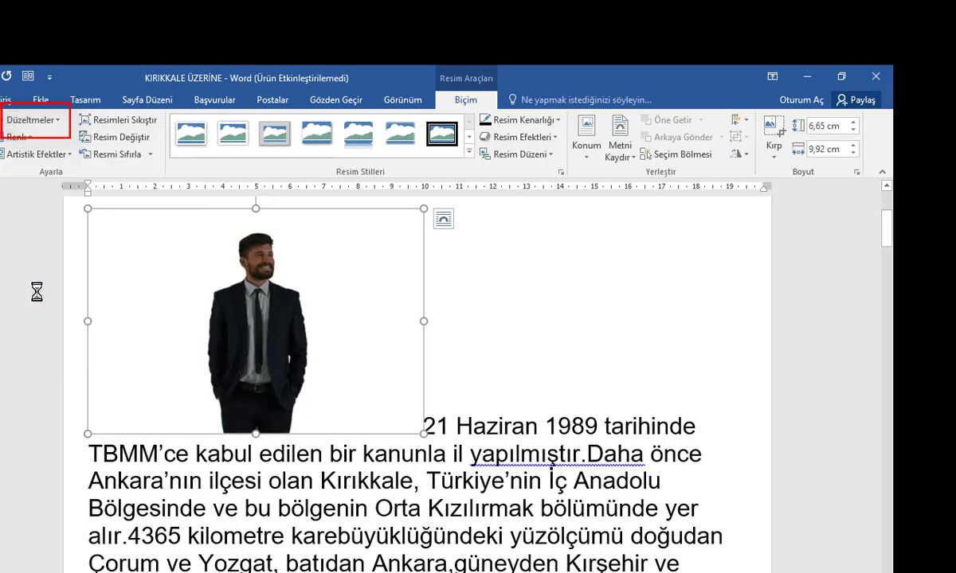
pyautogui.click(18, 137)
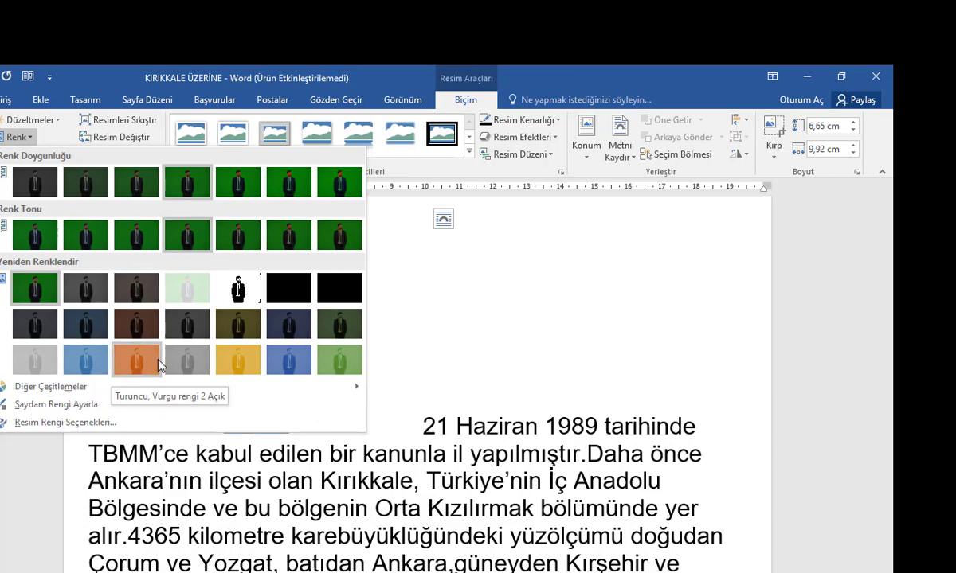
pyautogui.click(32, 120)
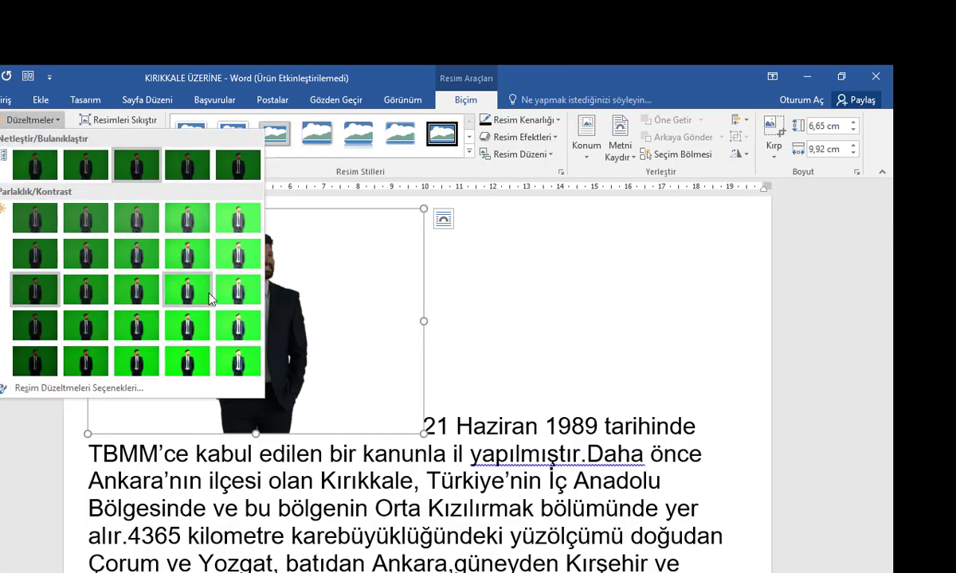
pyautogui.click(199, 259)
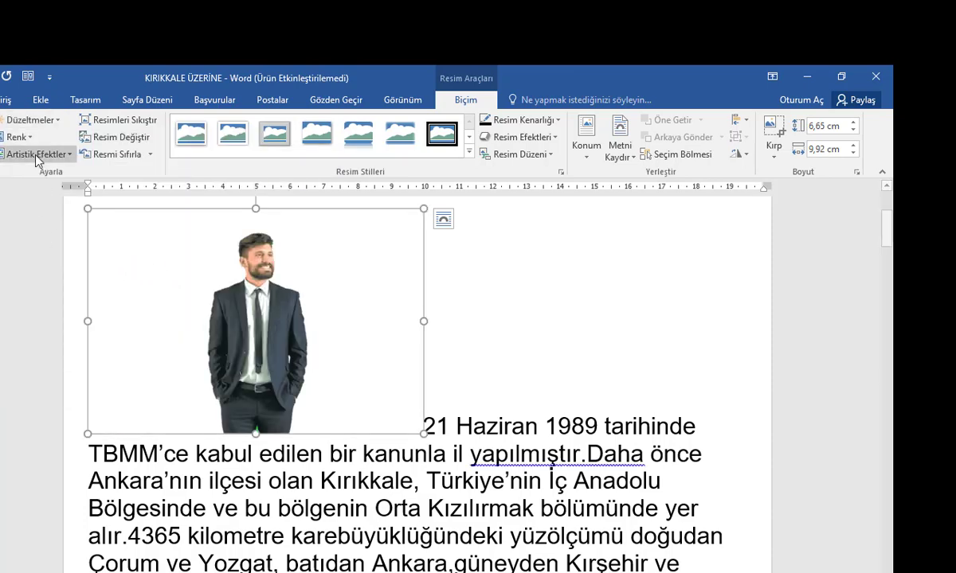
# - Drain the photo's colour saturation with a Renk preset, then restore normal saturation
pyautogui.click(16, 137)
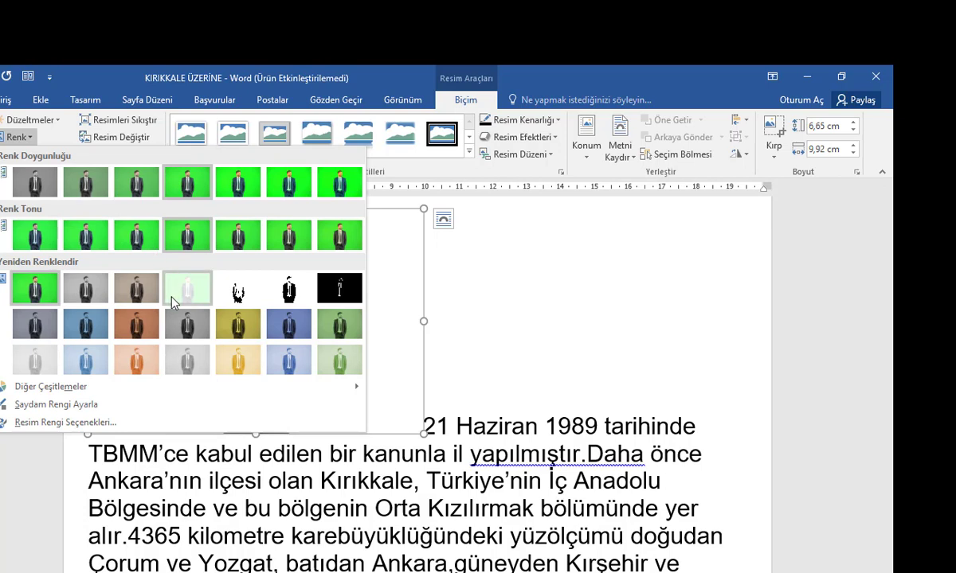
pyautogui.click(31, 182)
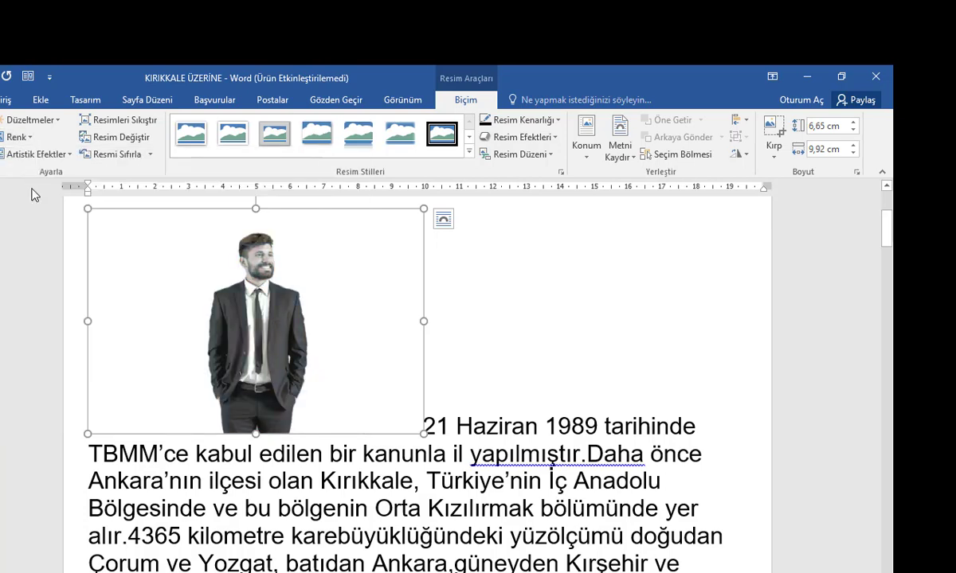
pyautogui.click(46, 155)
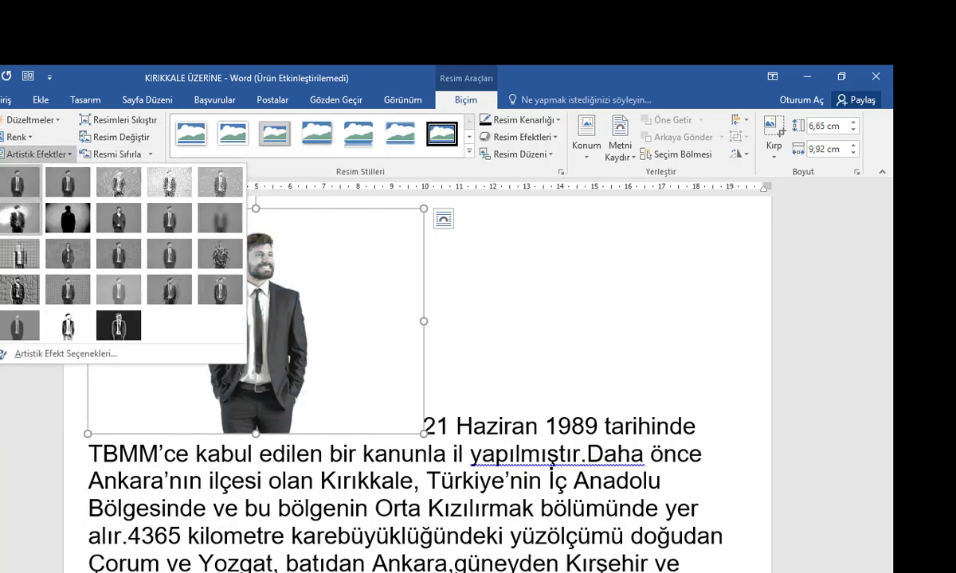
pyautogui.click(19, 138)
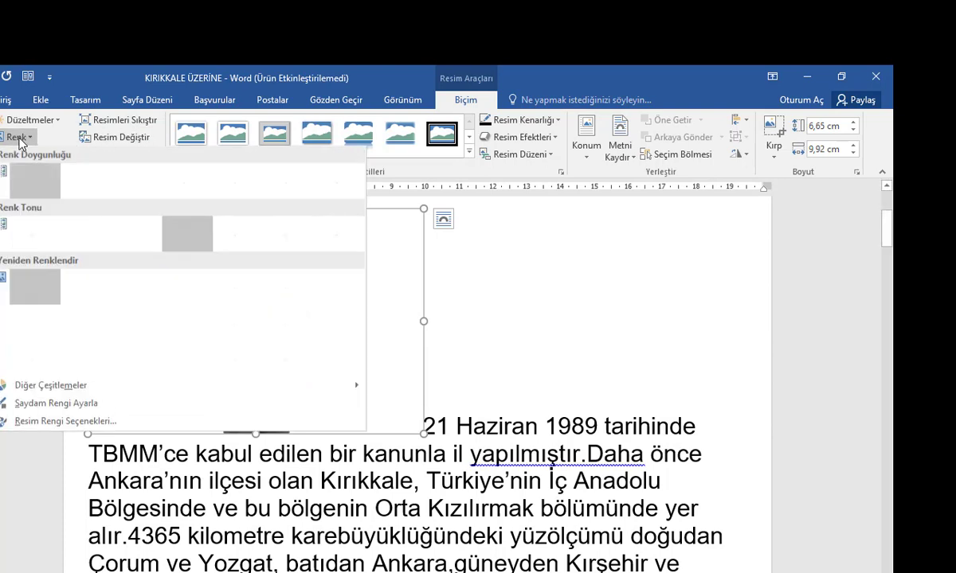
pyautogui.click(191, 182)
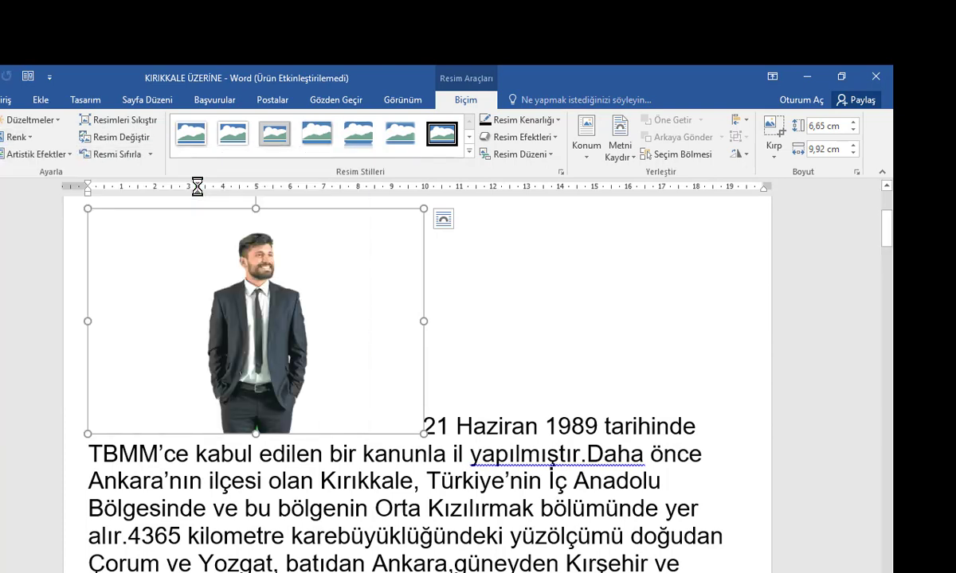
# - Apply a textured, sketch-like effect from the Artistik Efektler gallery
pyautogui.click(31, 154)
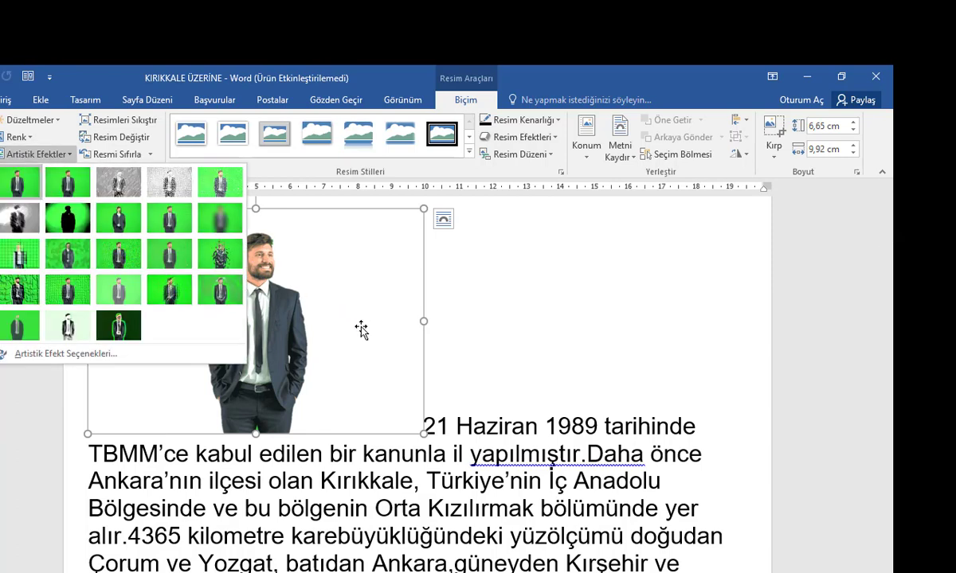
pyautogui.click(216, 254)
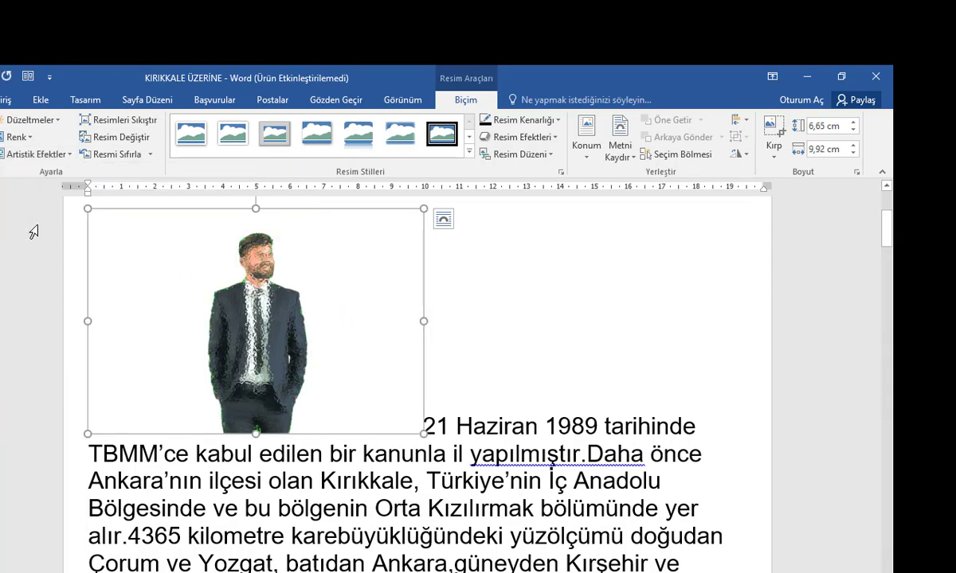
pyautogui.click(36, 154)
pyautogui.click(24, 279)
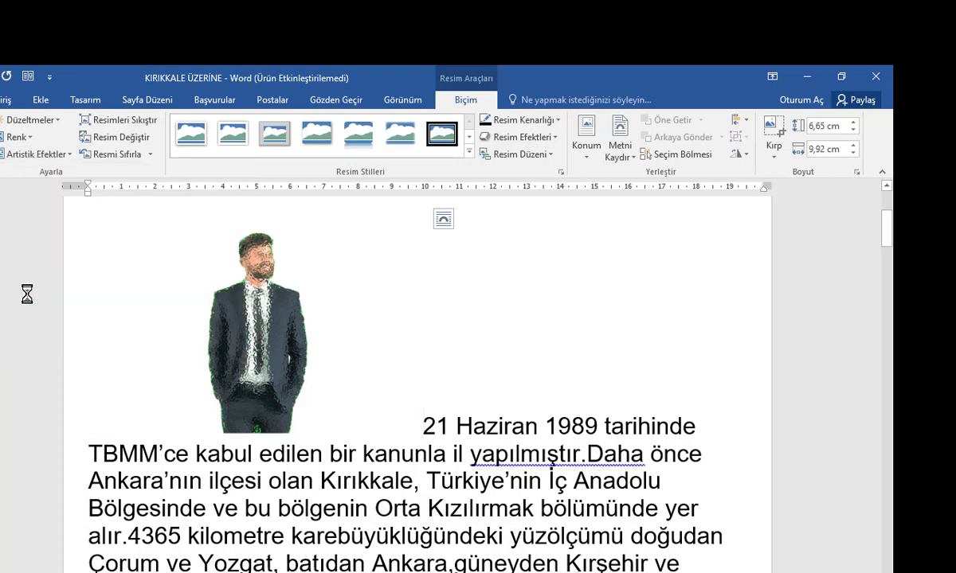
pyautogui.click(124, 121)
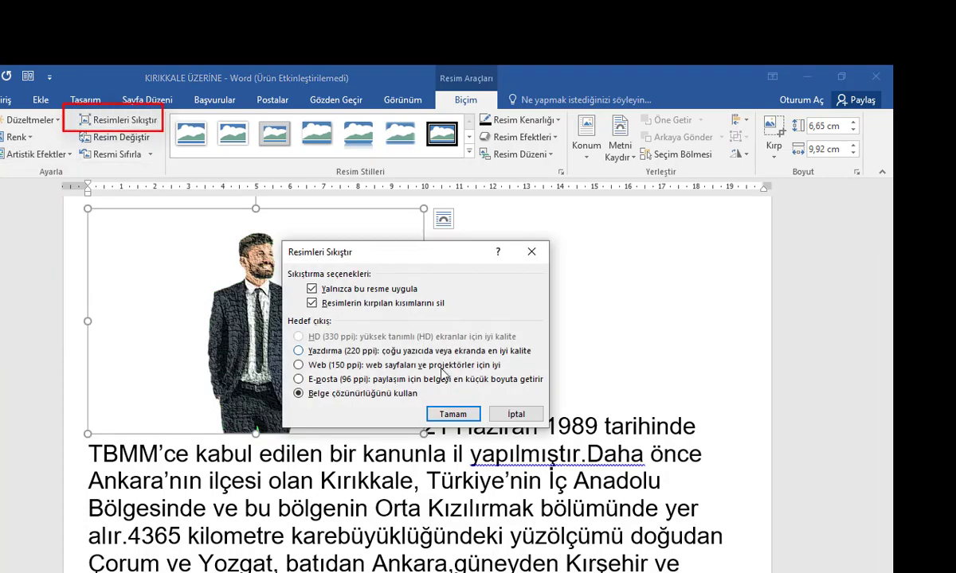
pyautogui.click(451, 414)
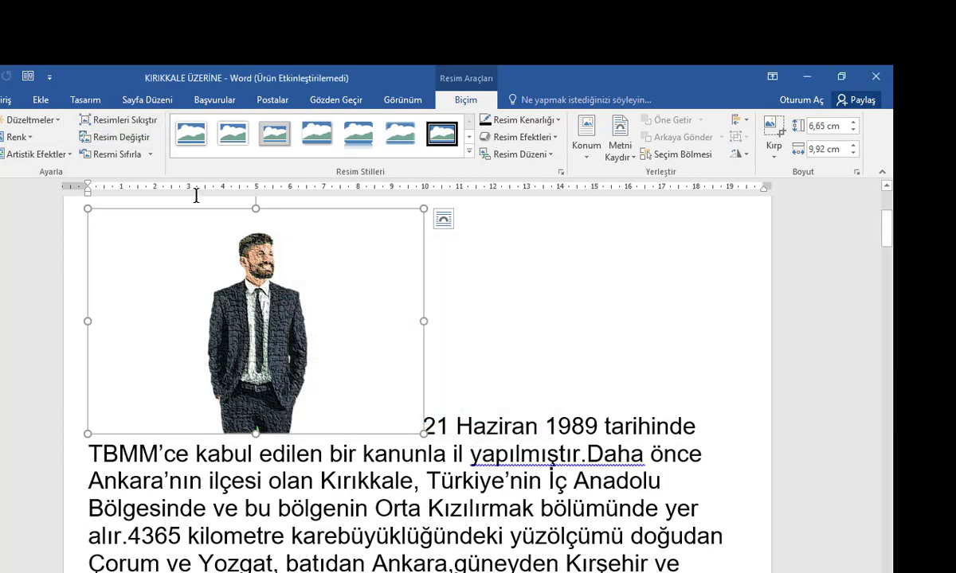
pyautogui.click(121, 140)
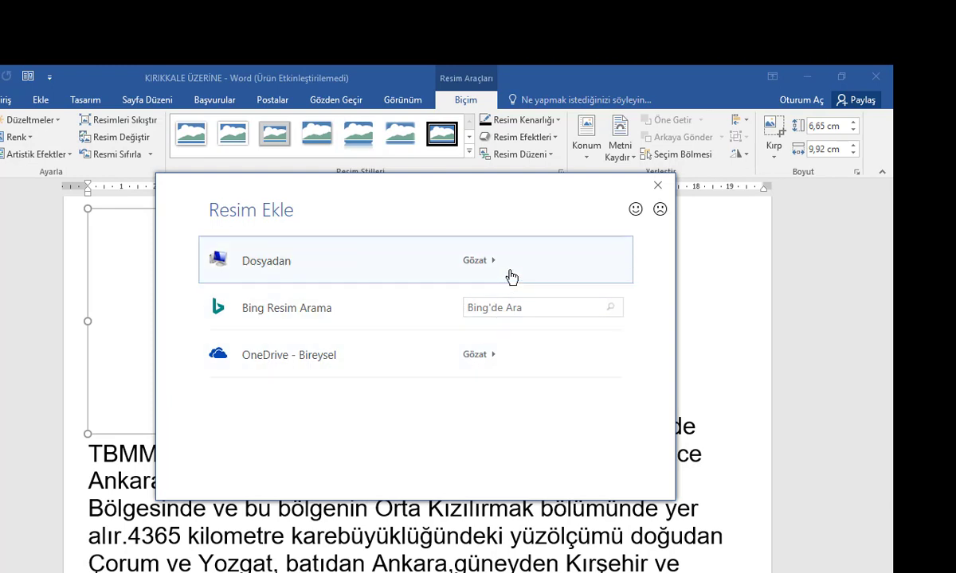
pyautogui.click(658, 185)
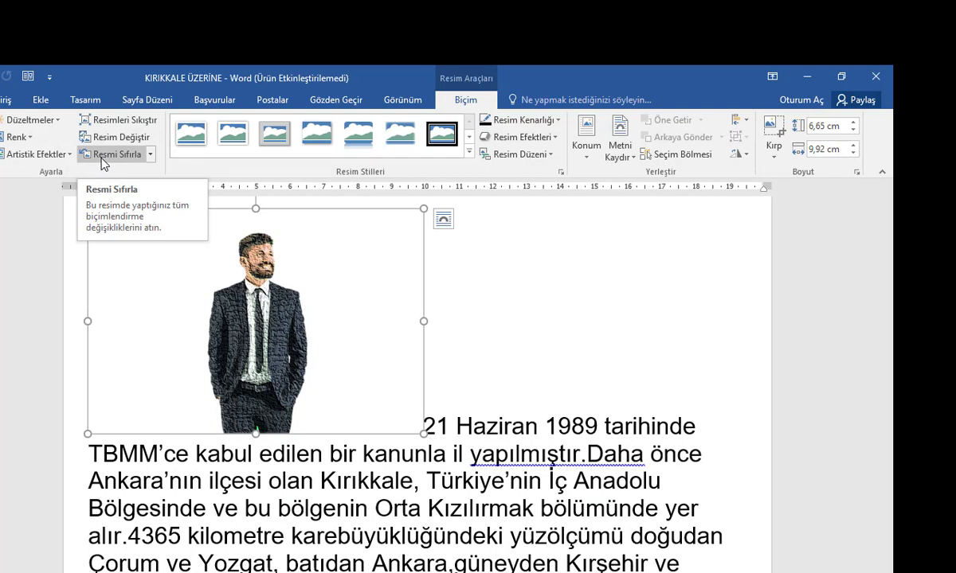
# - Reset the photo to its original, shrink it to 4,13 × 6,16 cm and apply a white frame style
pyautogui.click(104, 157)
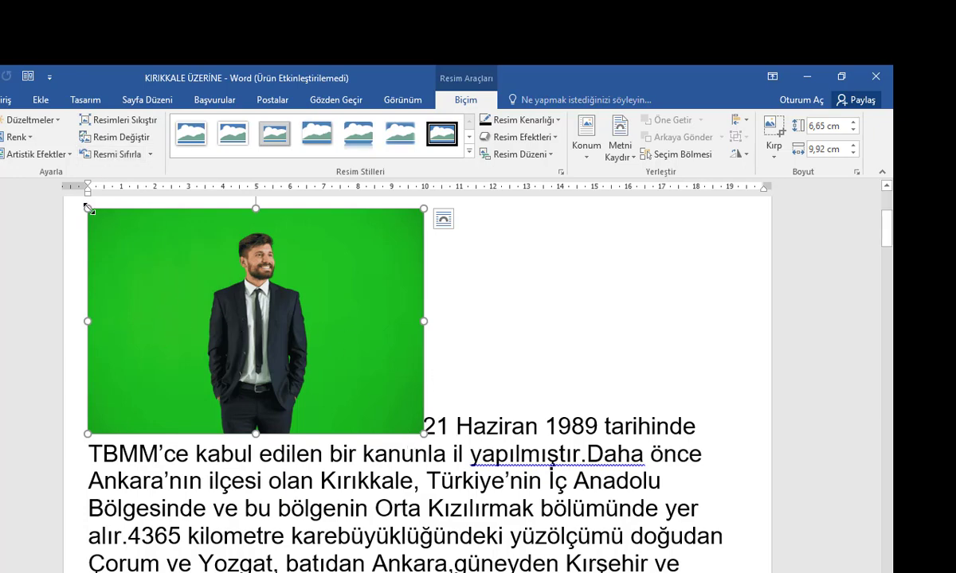
pyautogui.moveTo(88, 208); pyautogui.dragTo(214, 293)
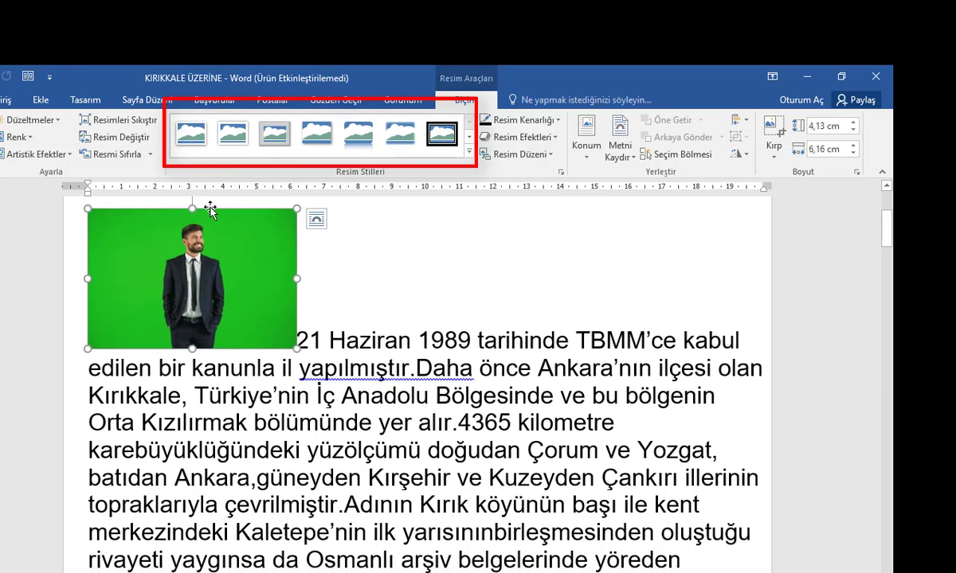
pyautogui.click(236, 139)
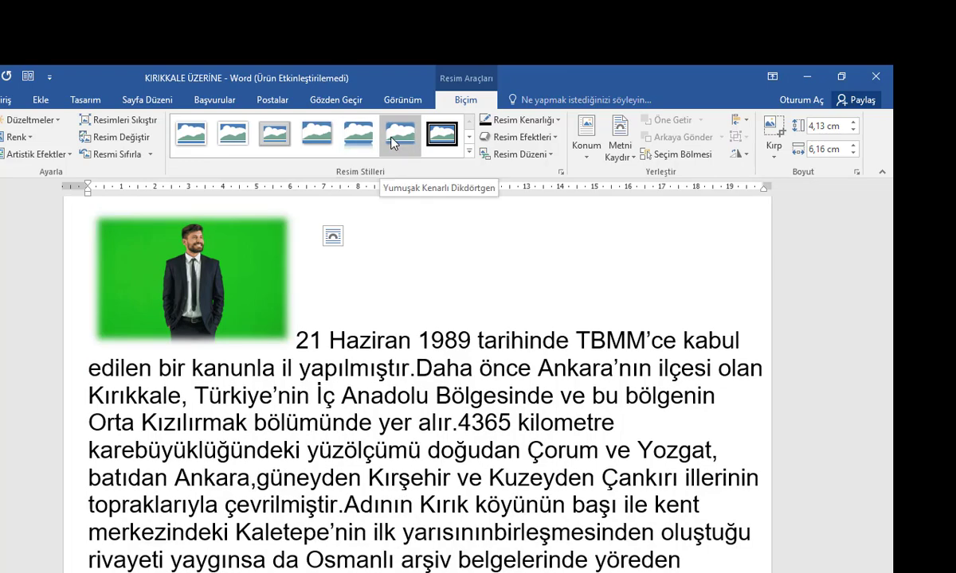
pyautogui.click(448, 139)
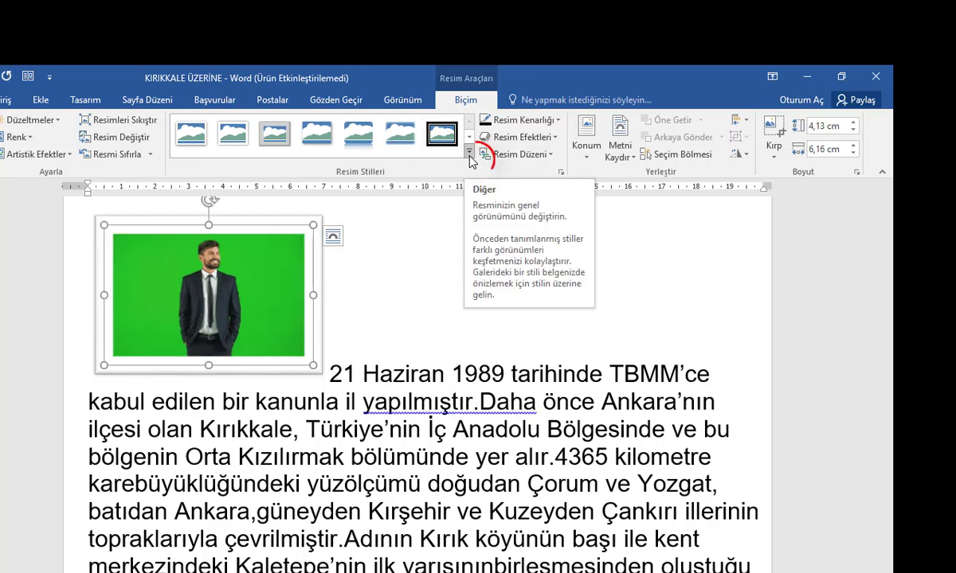
pyautogui.click(469, 156)
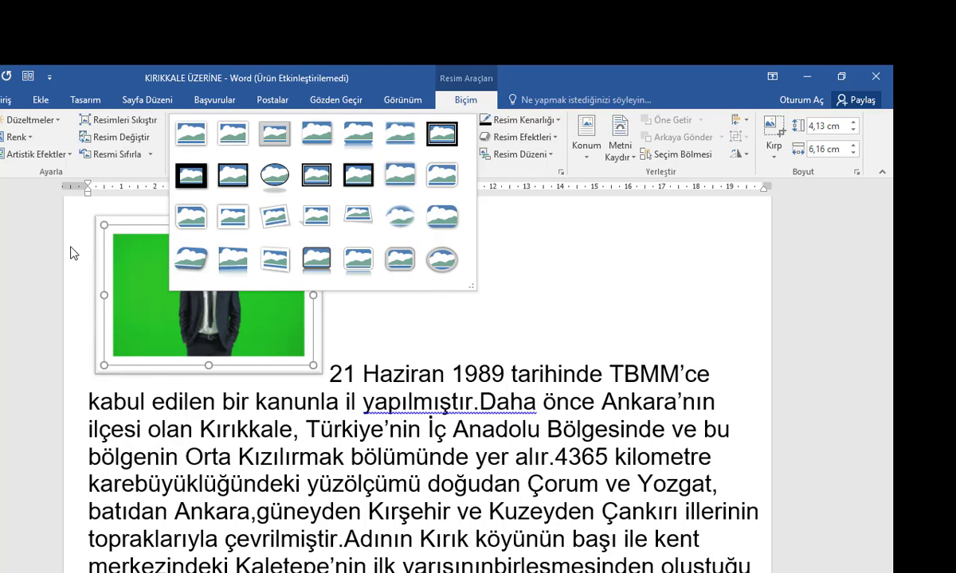
pyautogui.click(189, 266)
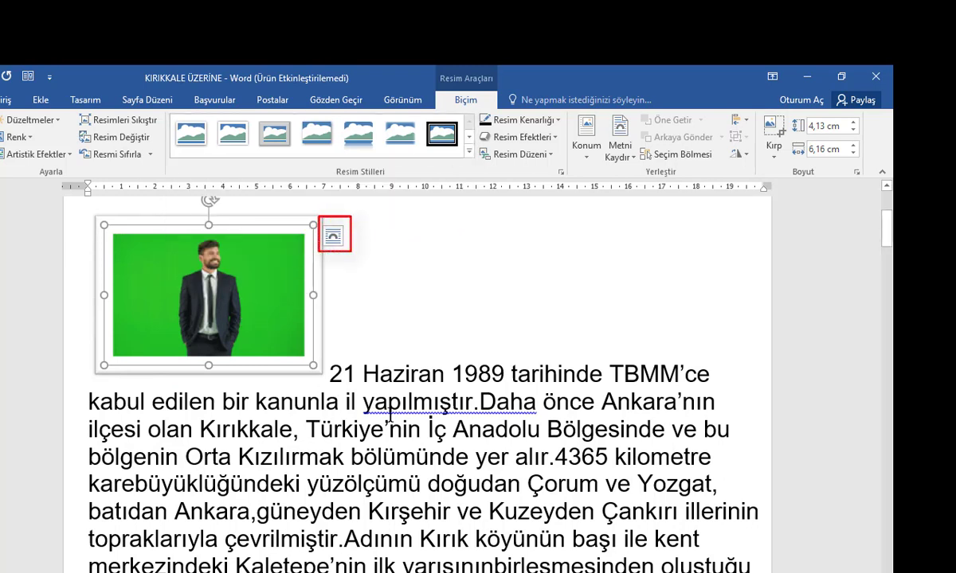
# - Set the photo to Square wrapping and move it down into the paragraph
pyautogui.click(333, 236)
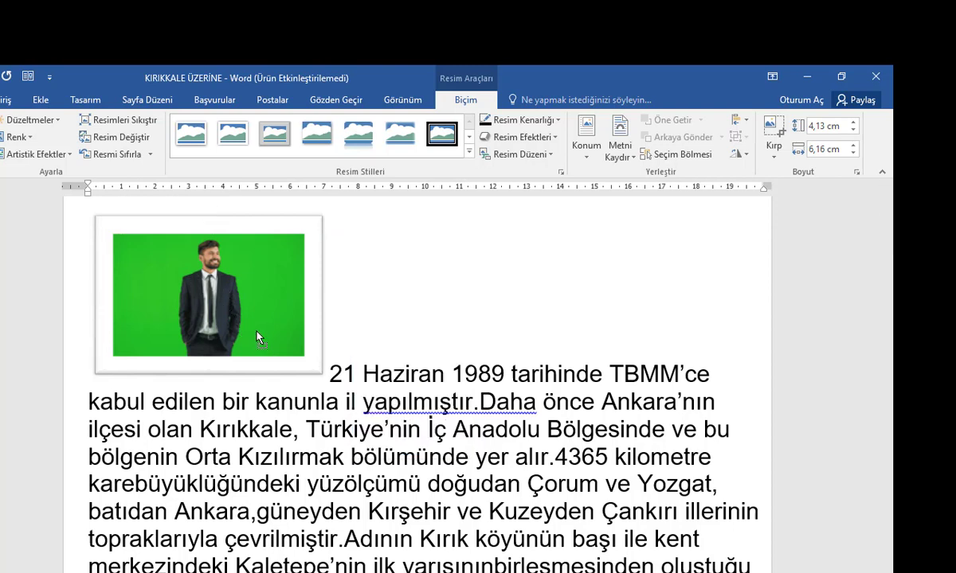
pyautogui.click(228, 290)
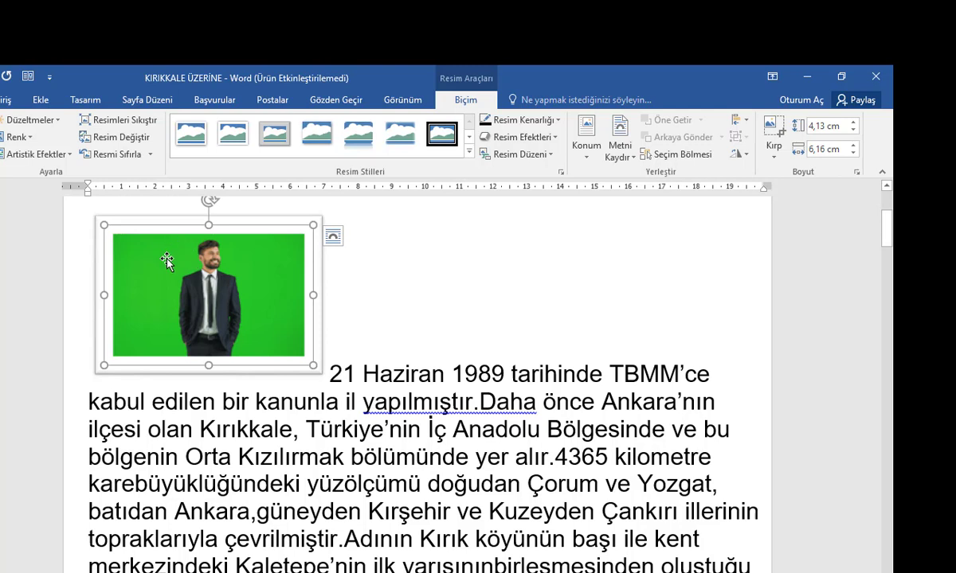
pyautogui.click(333, 238)
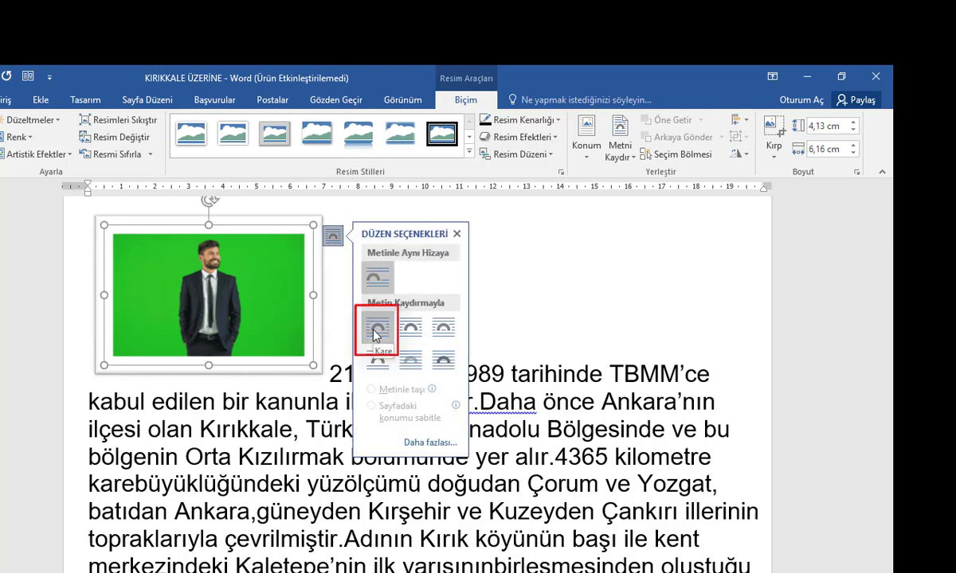
pyautogui.click(376, 328)
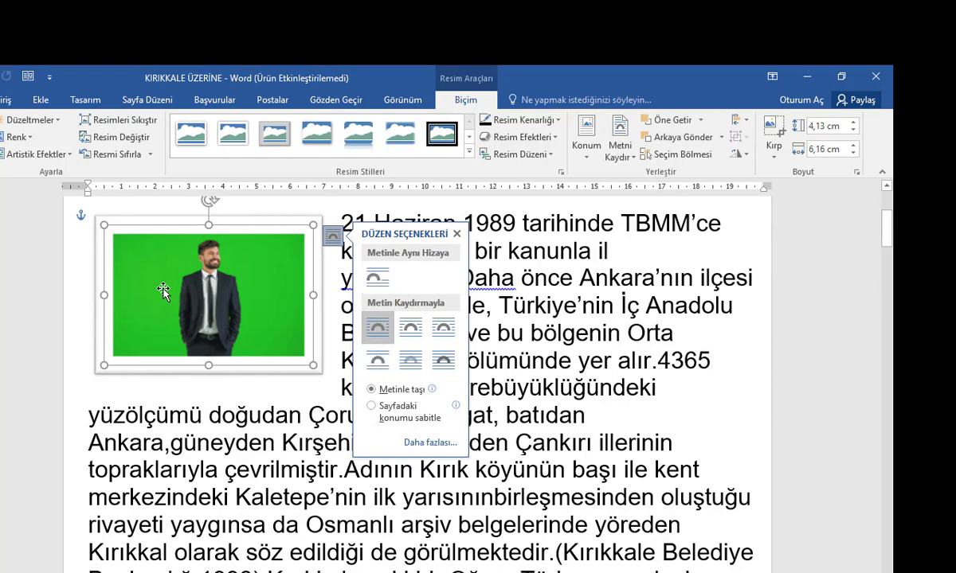
pyautogui.moveTo(162, 290)
pyautogui.mouseDown()
pyautogui.moveTo(282, 431)
pyautogui.moveTo(582, 455)
pyautogui.moveTo(275, 298)
pyautogui.moveTo(127, 383)
pyautogui.mouseUp()
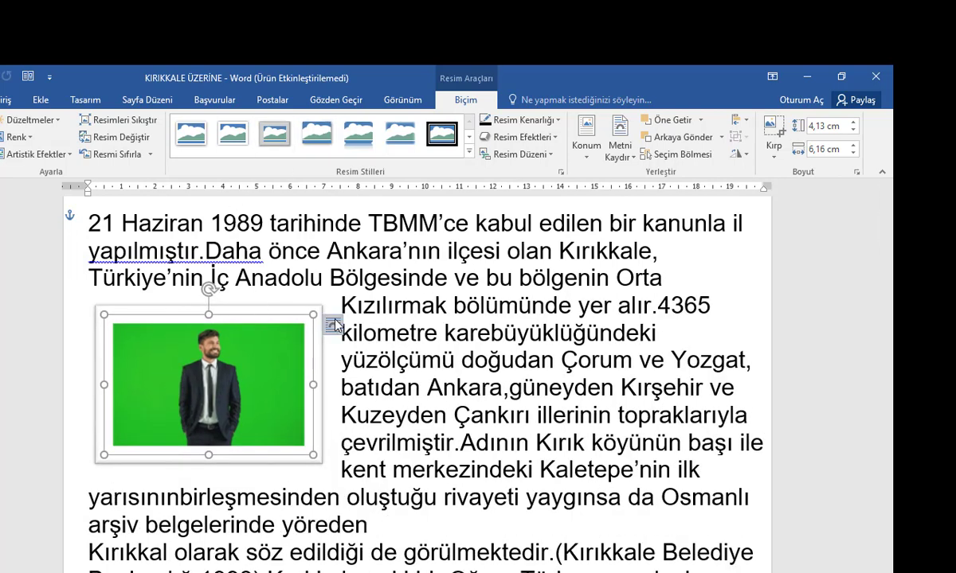
# - Try Tight, Through, Top and Bottom and Behind Text wrapping, ending on In Front of Text
pyautogui.click(333, 325)
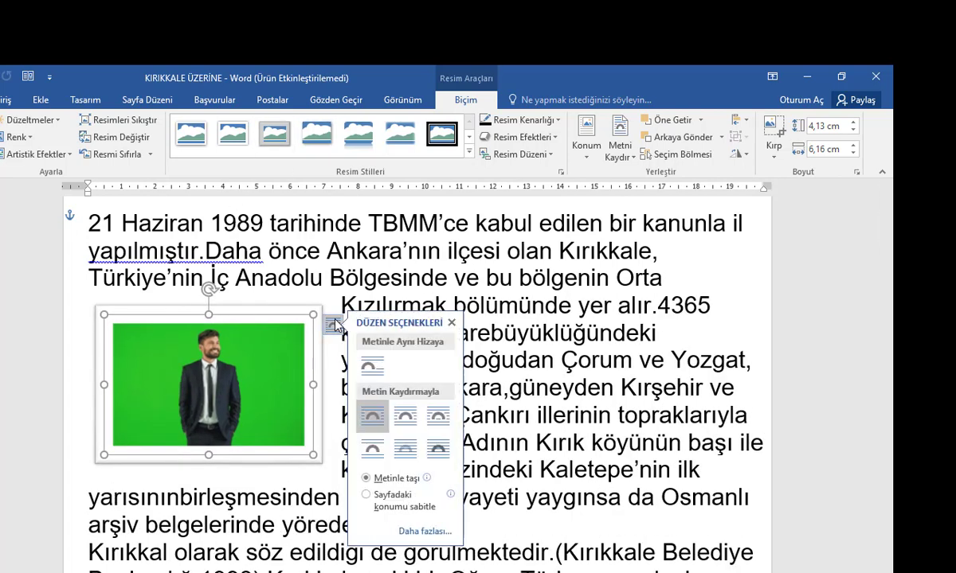
pyautogui.click(415, 430)
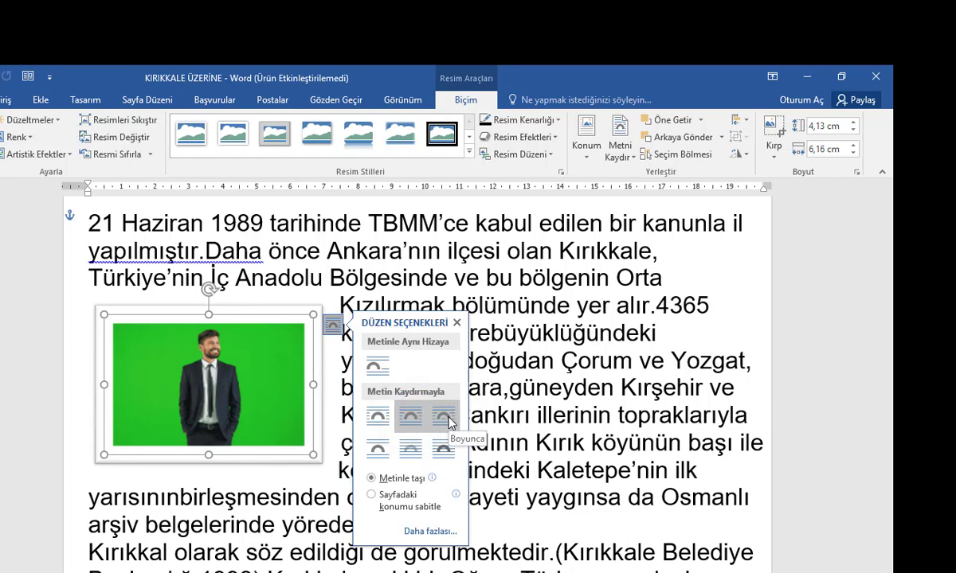
pyautogui.click(444, 418)
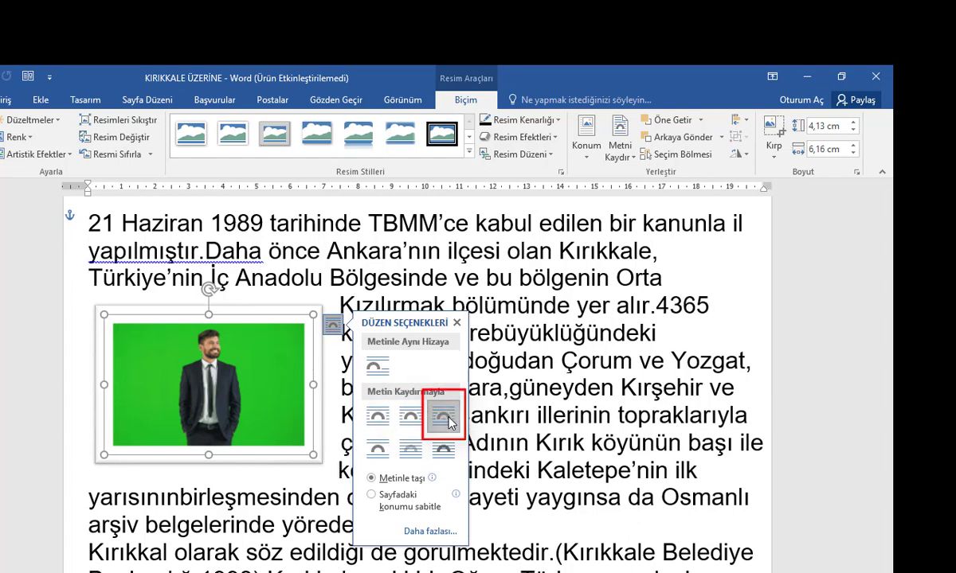
pyautogui.click(378, 452)
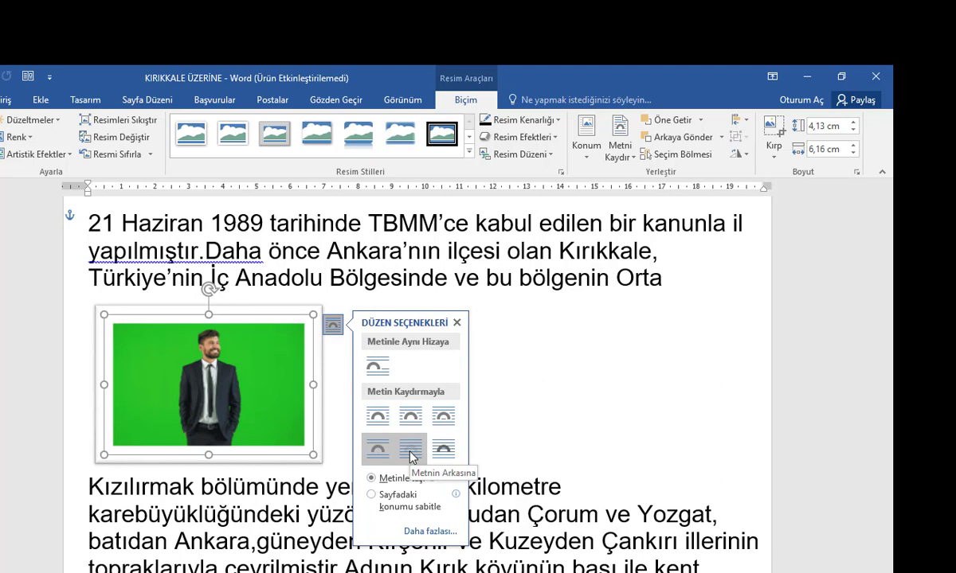
pyautogui.click(412, 456)
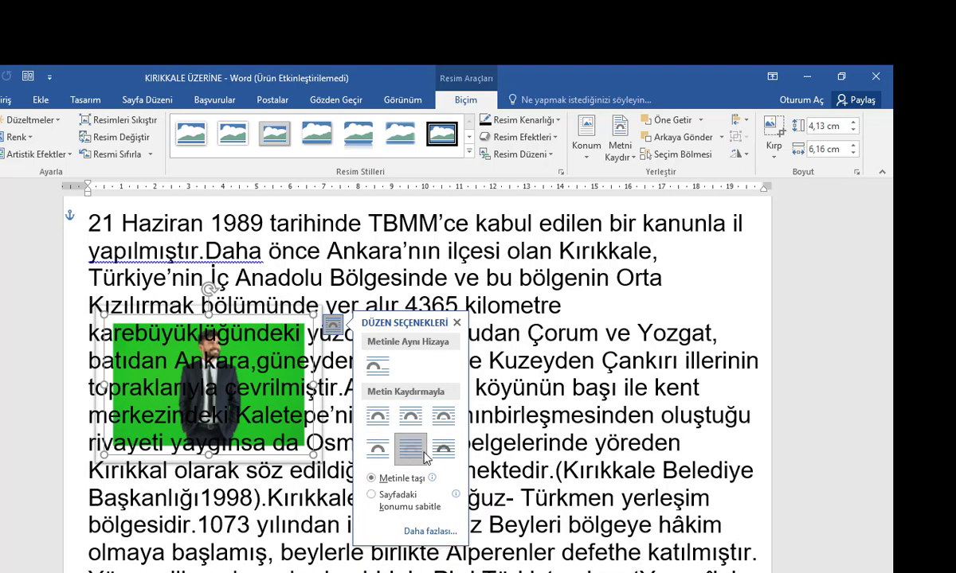
pyautogui.click(454, 452)
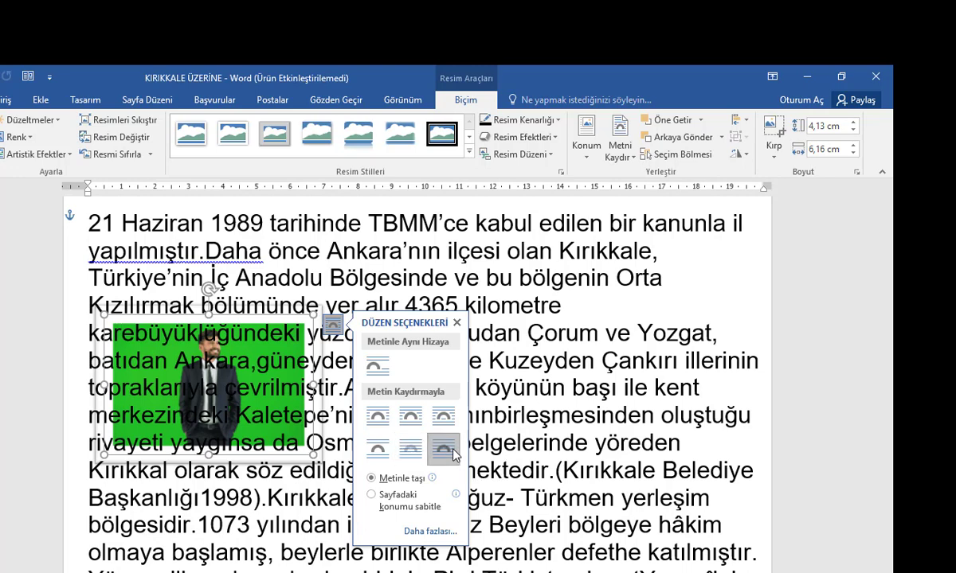
# - Move the photo mid-paragraph with Square wrapping and select Fix position on page
pyautogui.moveTo(145, 368)
pyautogui.mouseDown()
pyautogui.moveTo(347, 308)
pyautogui.moveTo(298, 355)
pyautogui.mouseUp()
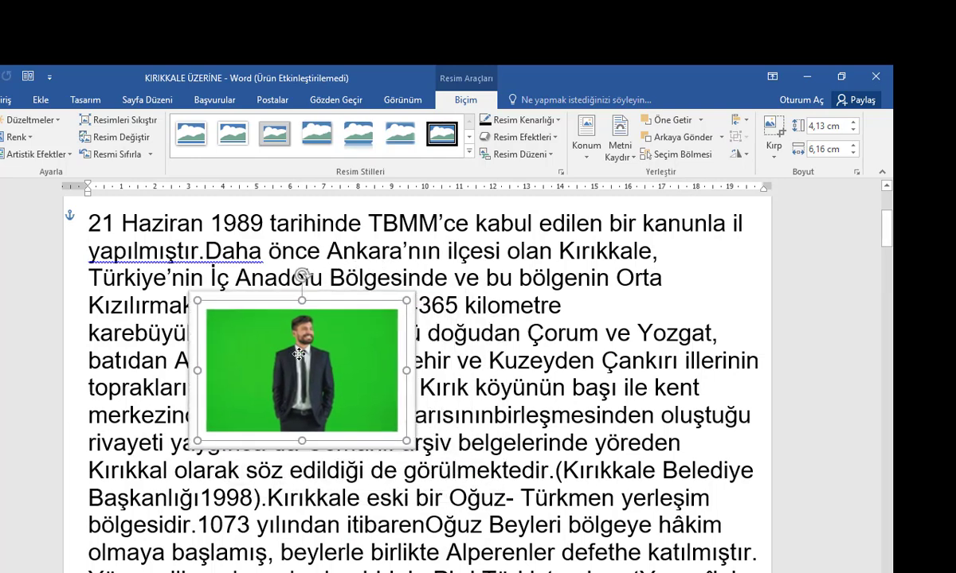
pyautogui.click(426, 310)
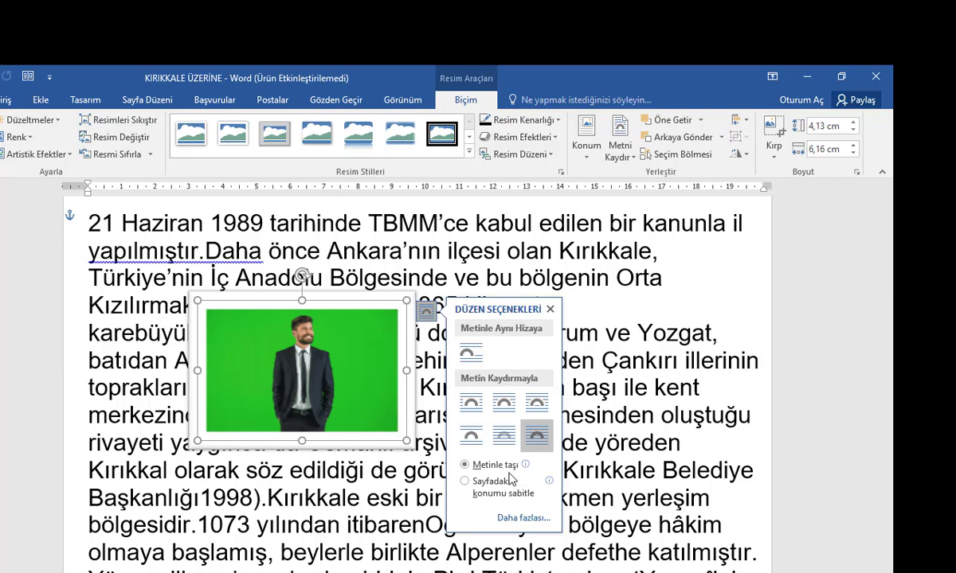
pyautogui.click(504, 413)
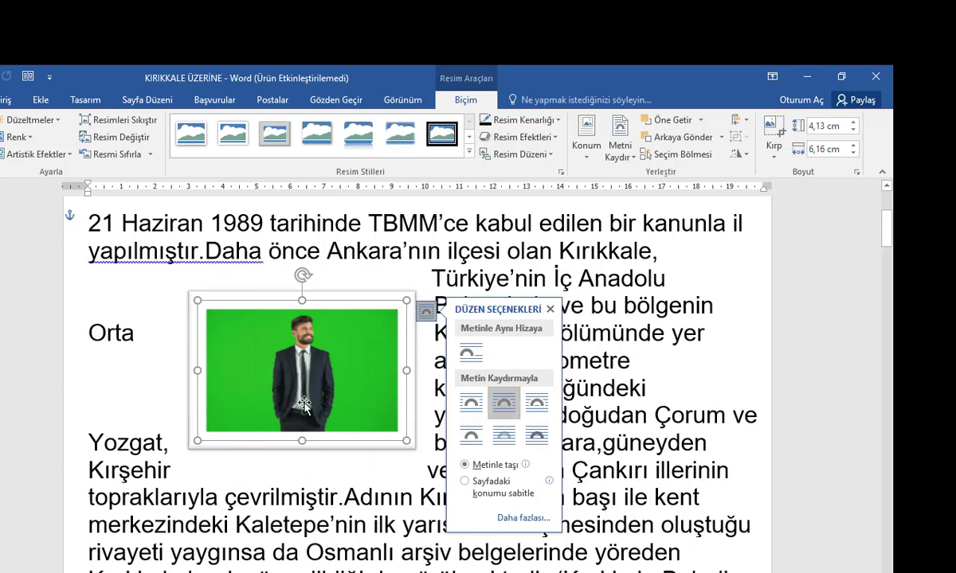
pyautogui.moveTo(293, 384); pyautogui.dragTo(357, 398)
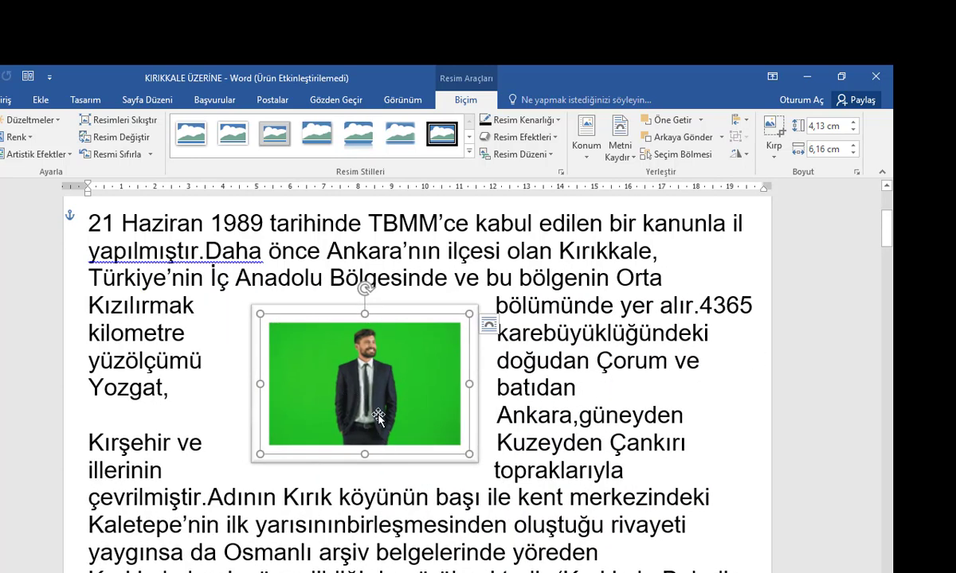
pyautogui.click(488, 324)
pyautogui.click(528, 495)
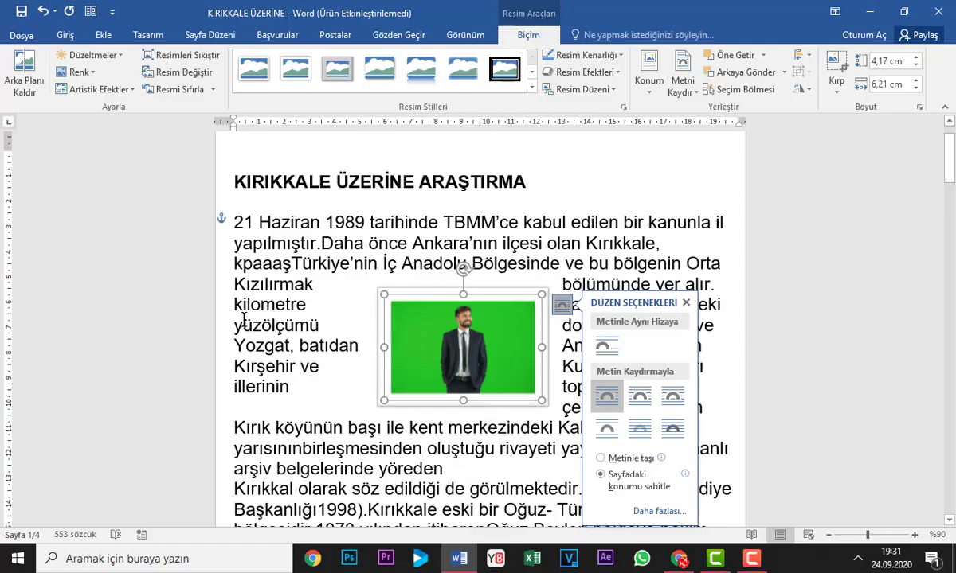
# - Type a string of random letters into the paragraph before 'üzölçümü', then reselect the photo
pyautogui.click(243, 325)
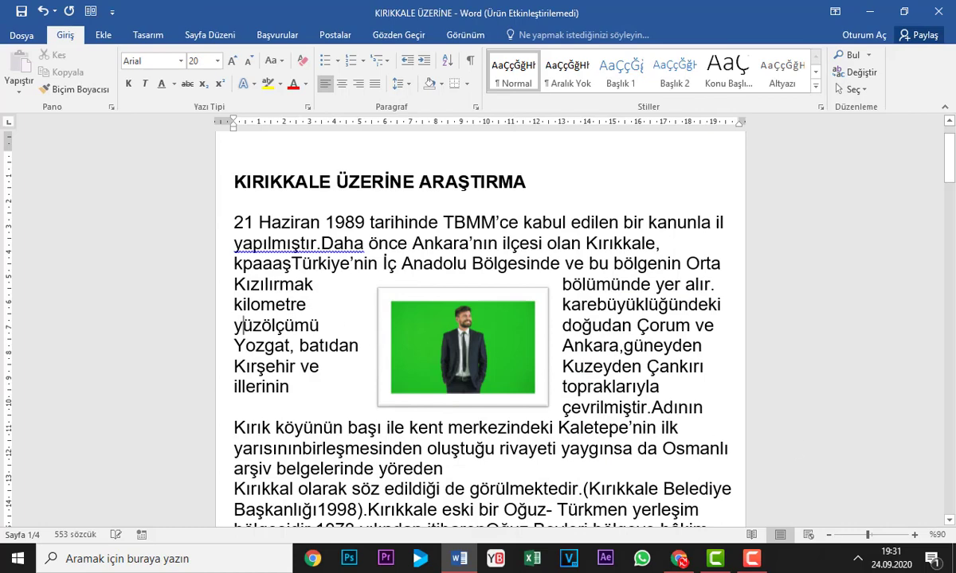
pyautogui.write('hhshsshjssjhshsjshj')
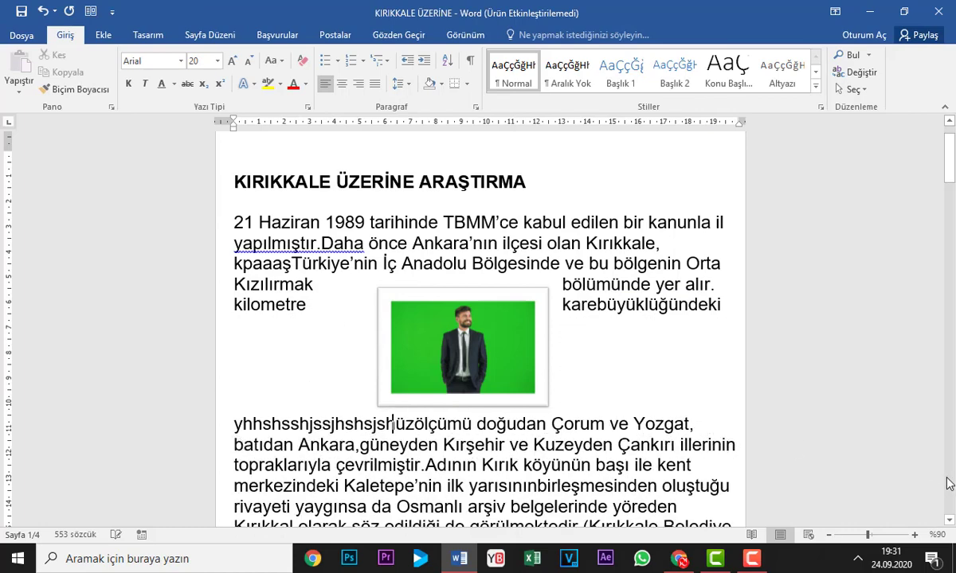
pyautogui.write('shshshjj')
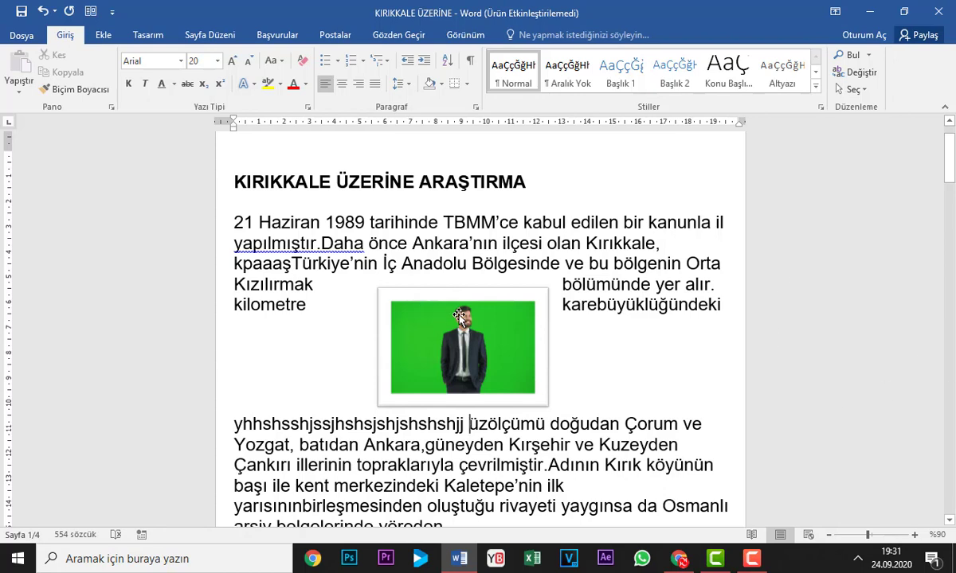
pyautogui.click(434, 354)
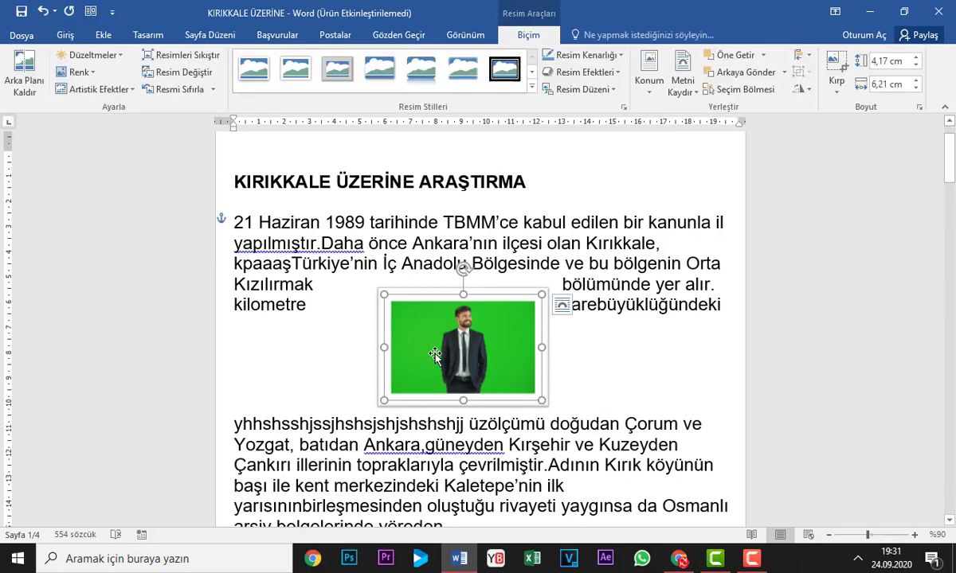
# - Give the photo a cyan border through More Outline Colors
pyautogui.click(579, 57)
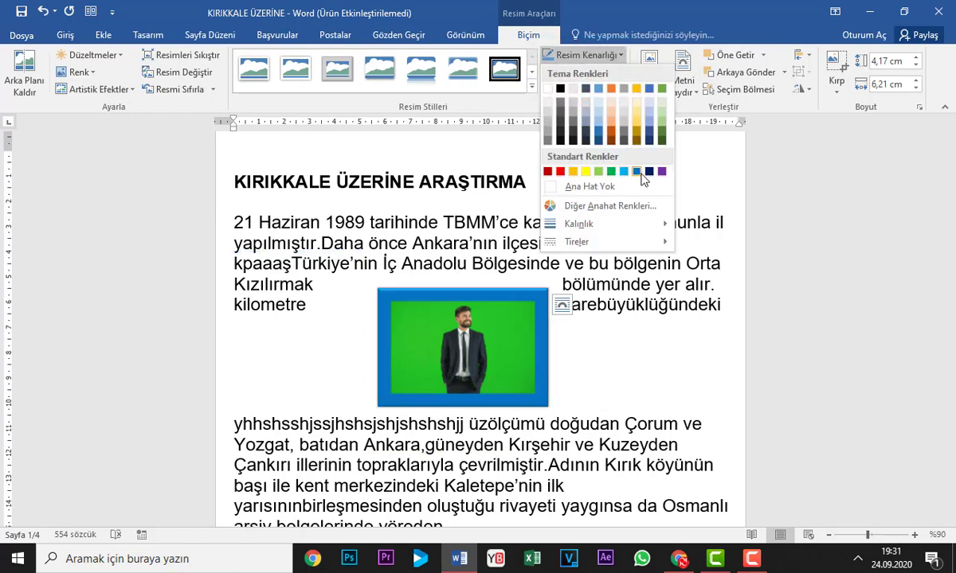
pyautogui.click(573, 208)
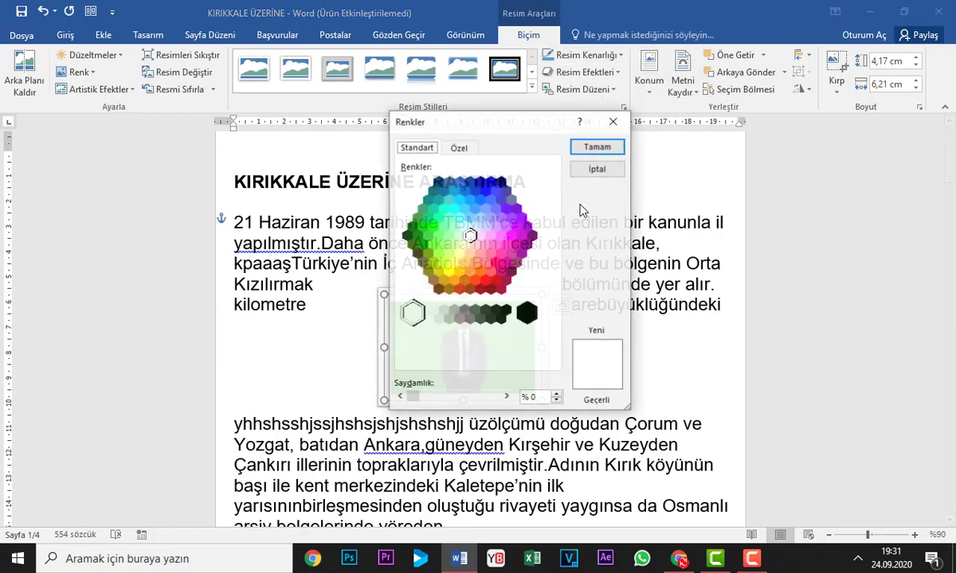
pyautogui.click(457, 217)
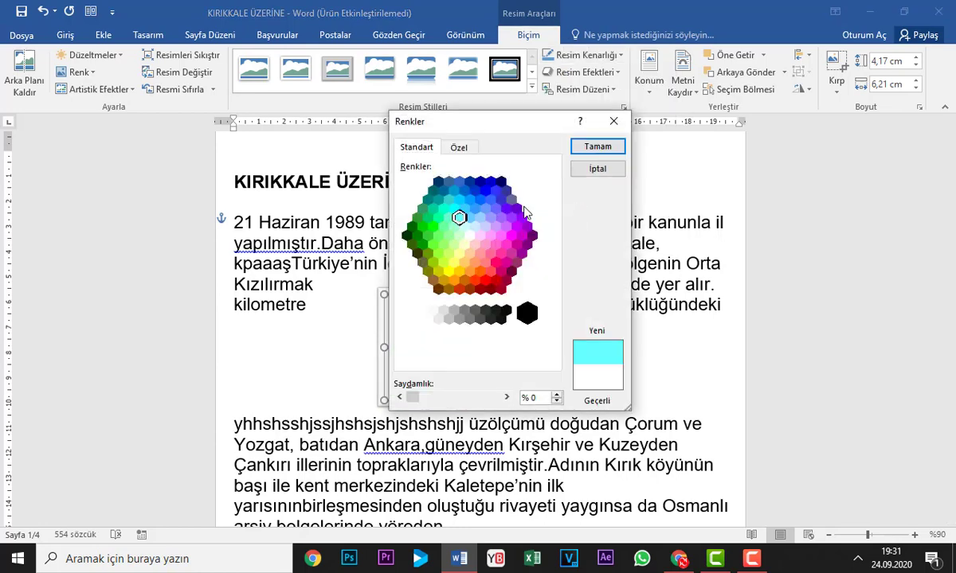
pyautogui.click(597, 147)
# - Browse the Picture Effects and Picture Layout galleries, closing both without applying anything
pyautogui.click(580, 72)
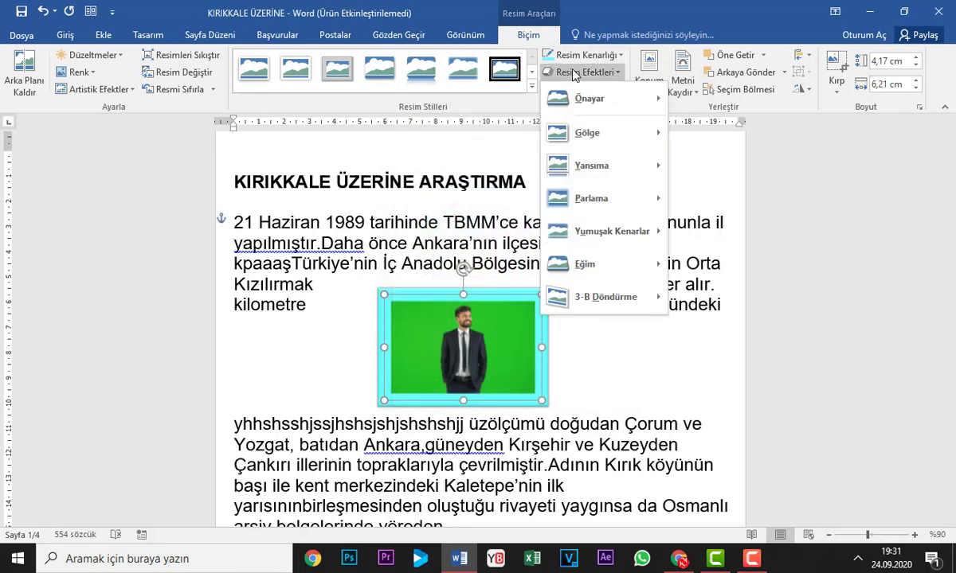
pyautogui.moveTo(583, 263)
pyautogui.moveTo(589, 297)
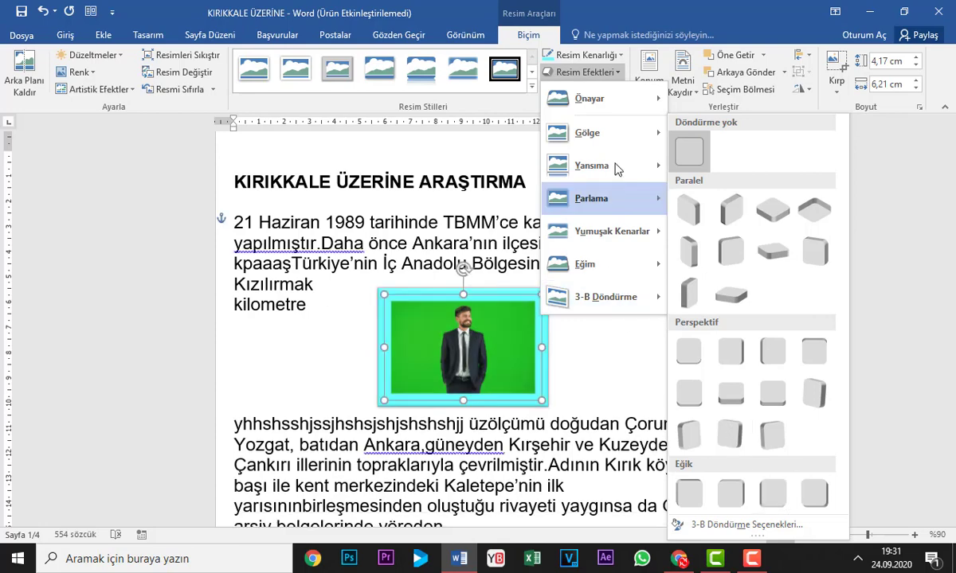
pyautogui.click(580, 72)
pyautogui.click(579, 90)
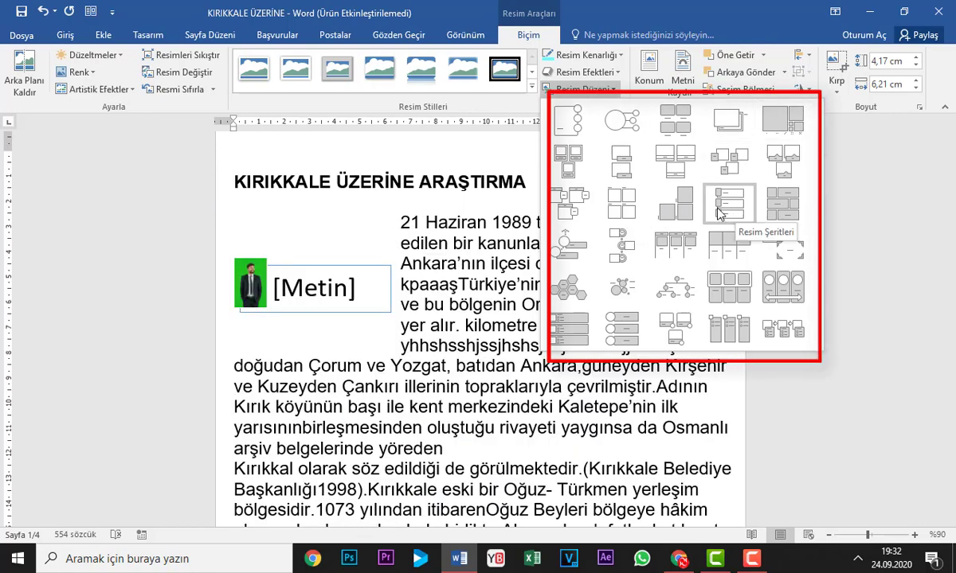
pyautogui.click(880, 205)
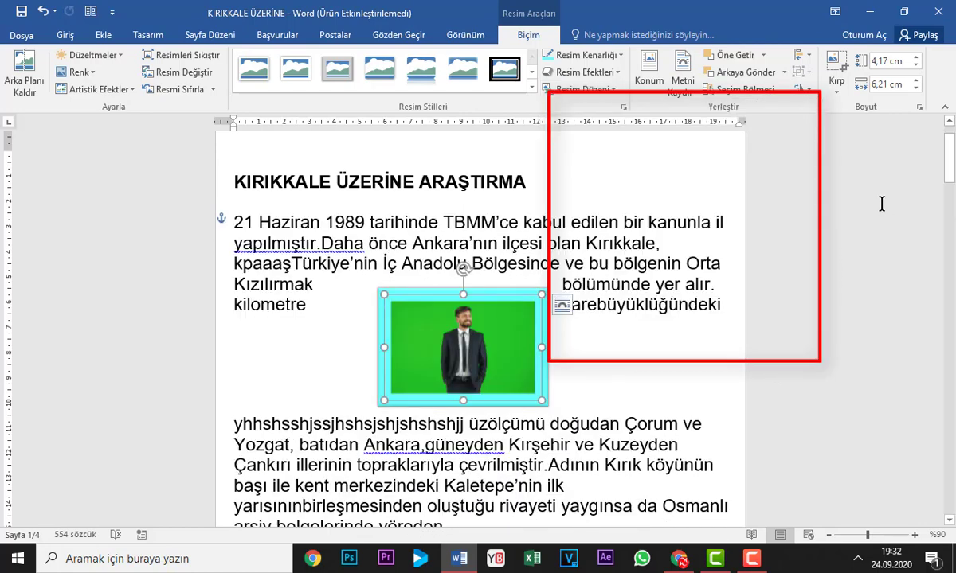
pyautogui.click(649, 81)
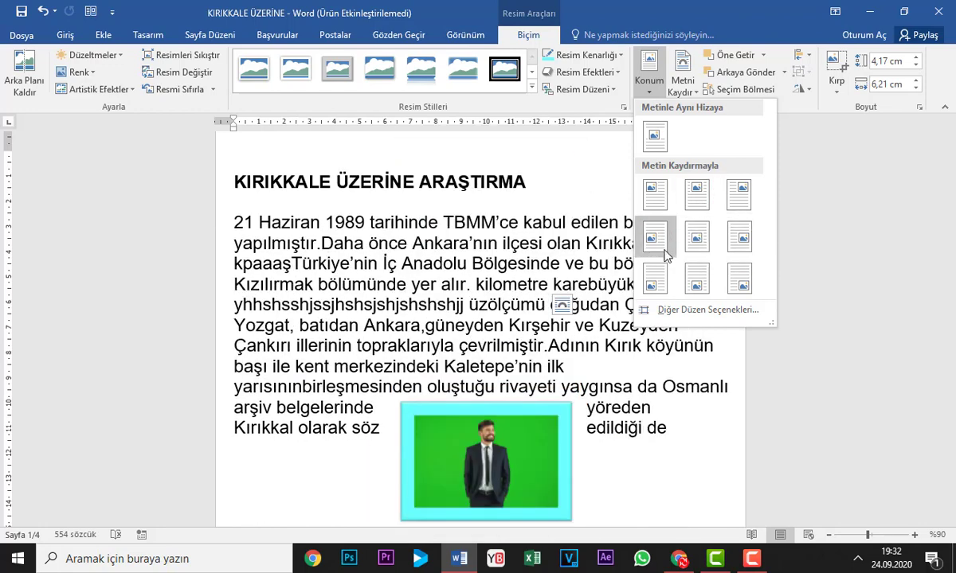
# - Set the photo's horizontal absolute position to 10,7 cm in More Layout Options
pyautogui.click(715, 313)
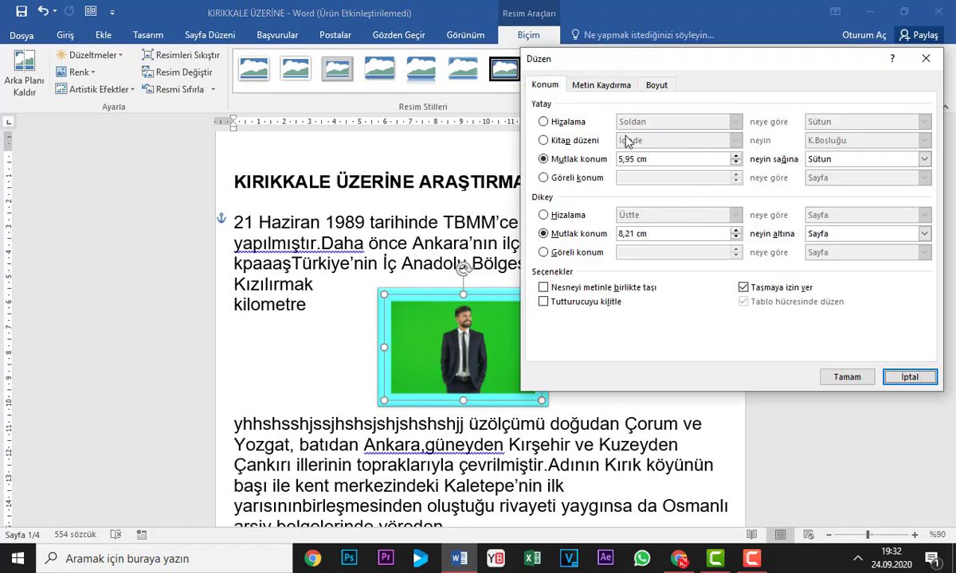
pyautogui.click(735, 163)
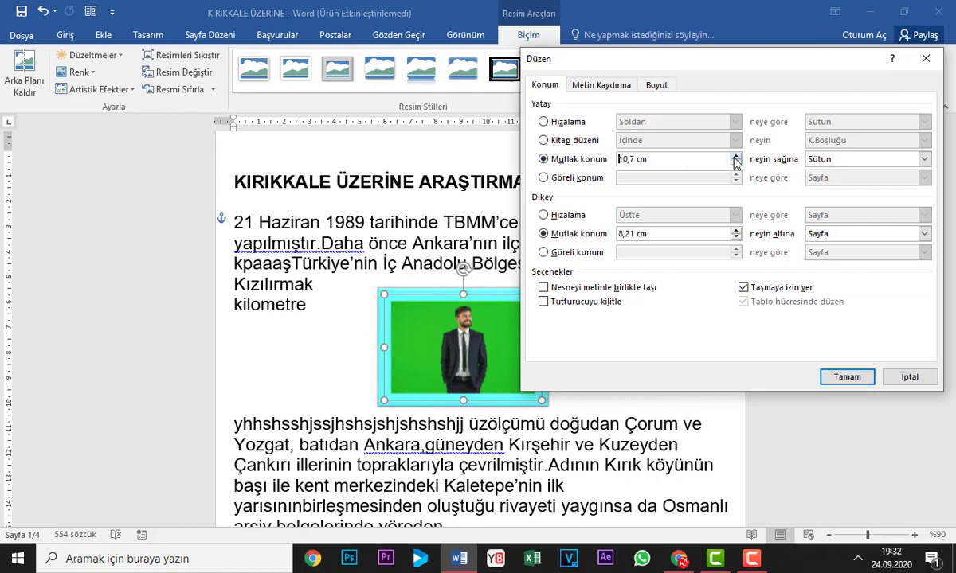
pyautogui.click(849, 378)
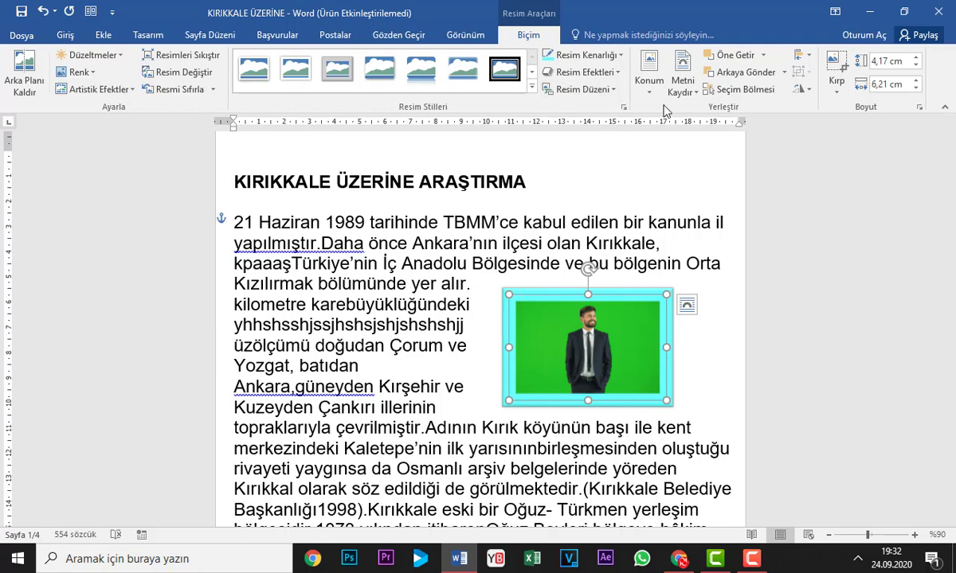
# - Apply Square wrapping and reshape the photo's wrap points at its top-left
pyautogui.click(682, 78)
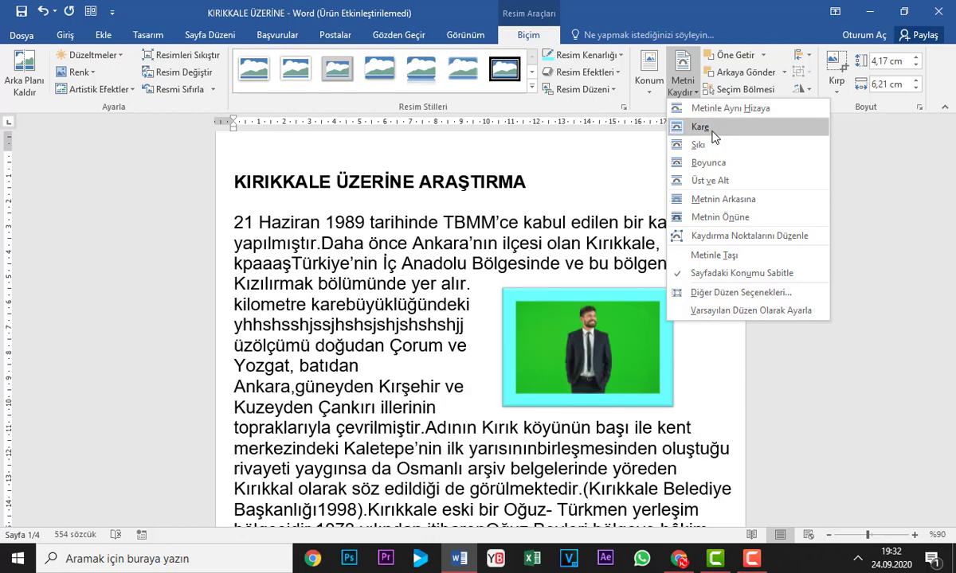
pyautogui.click(712, 135)
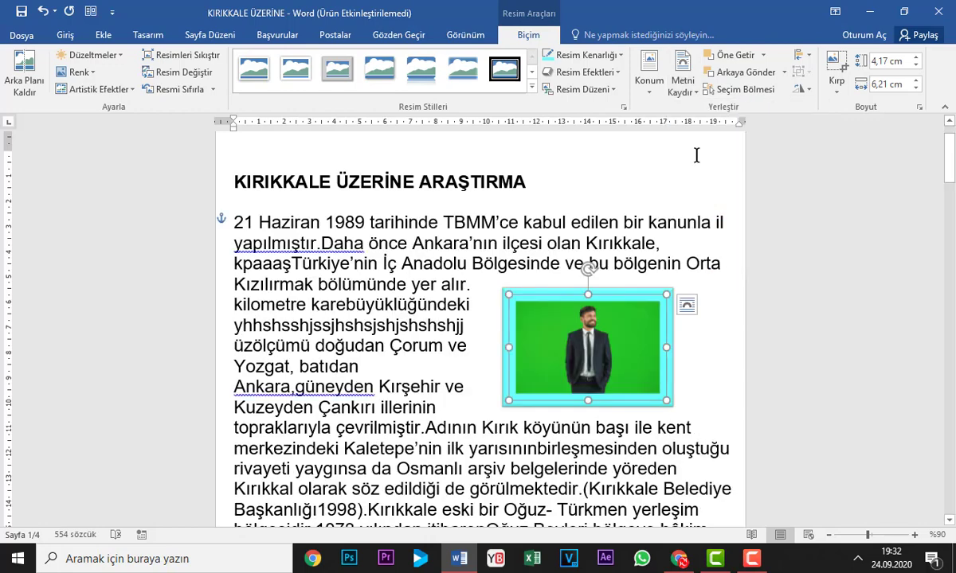
pyautogui.click(683, 79)
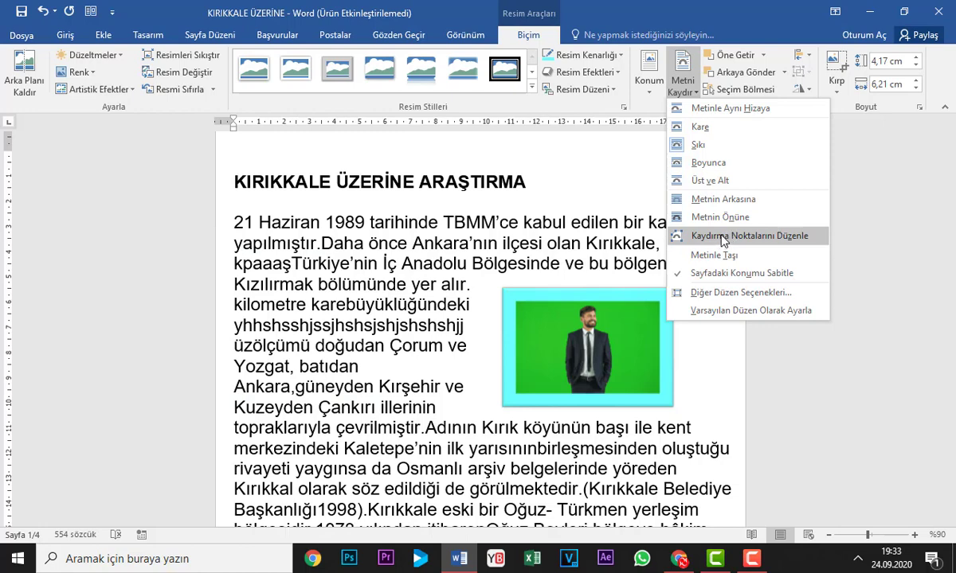
pyautogui.click(722, 237)
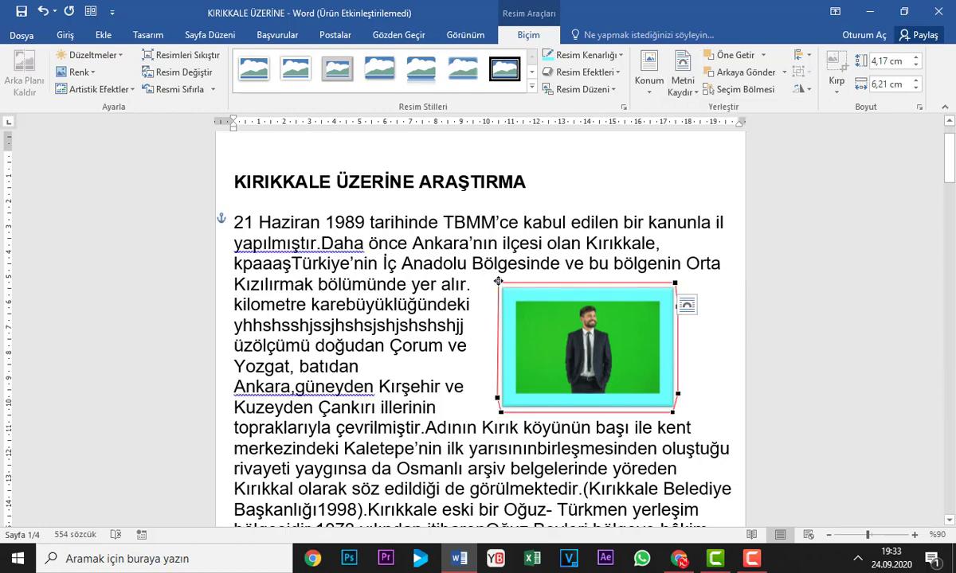
pyautogui.moveTo(498, 281); pyautogui.dragTo(543, 295)
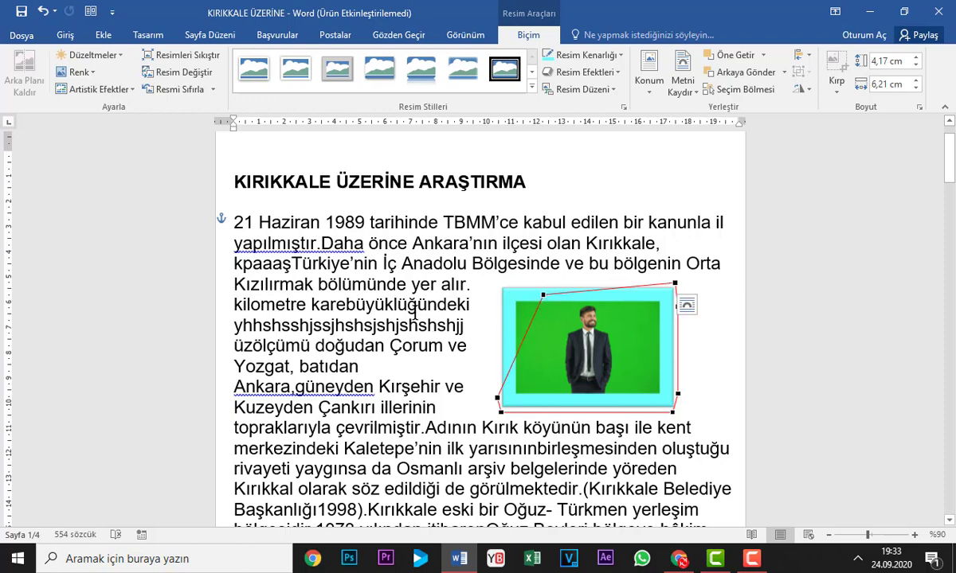
pyautogui.moveTo(603, 336)
pyautogui.mouseDown()
pyautogui.moveTo(620, 342)
pyautogui.moveTo(534, 341)
pyautogui.moveTo(609, 341)
pyautogui.mouseUp()
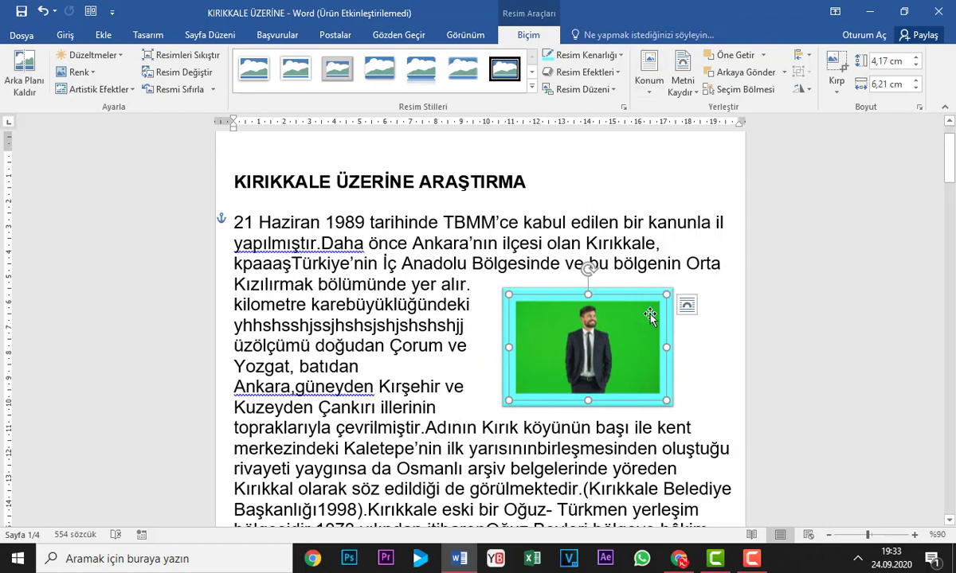
# - Switch the photo from Move with Text to Fix Position on Page inside the opening paragraph
pyautogui.click(682, 95)
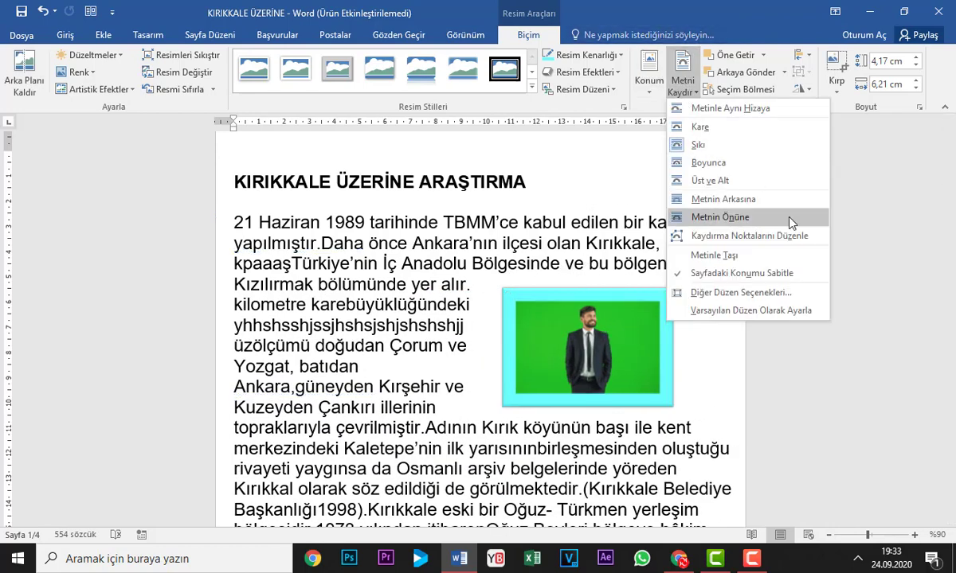
pyautogui.click(715, 255)
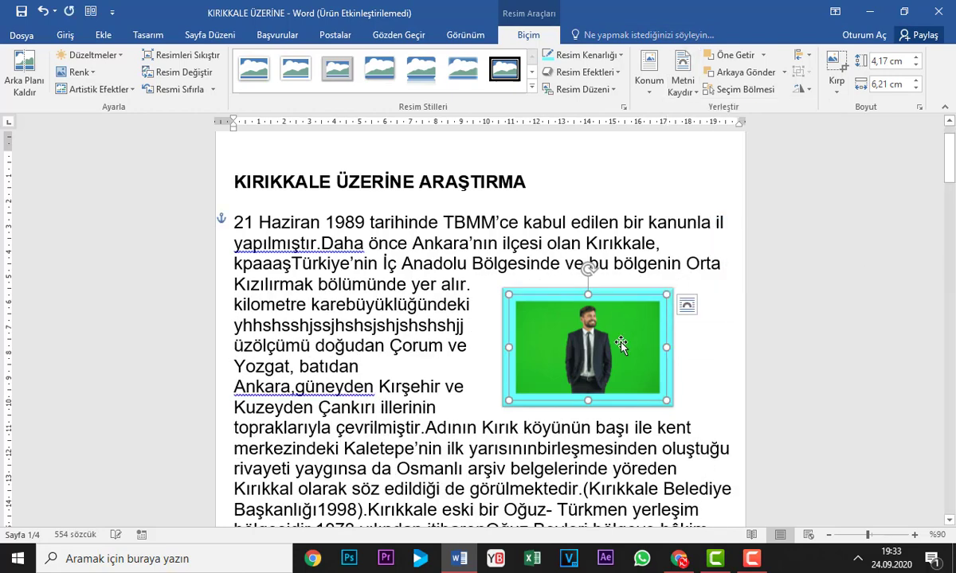
pyautogui.moveTo(621, 344); pyautogui.dragTo(562, 359)
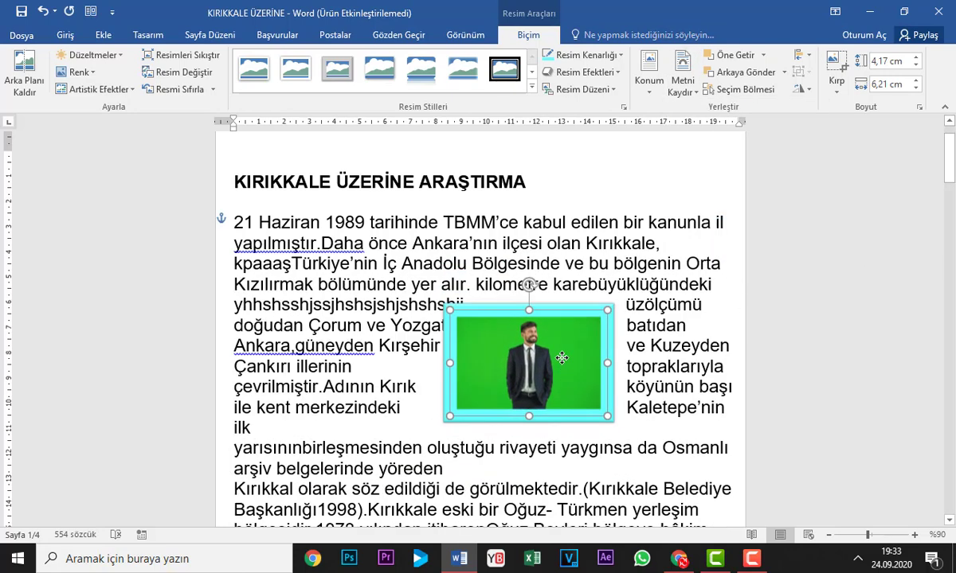
pyautogui.click(682, 80)
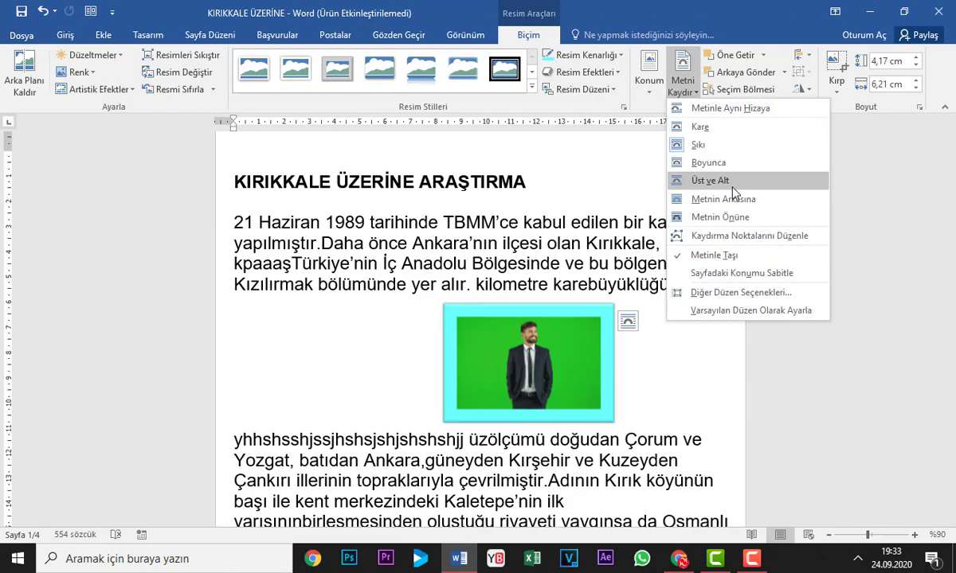
pyautogui.click(734, 274)
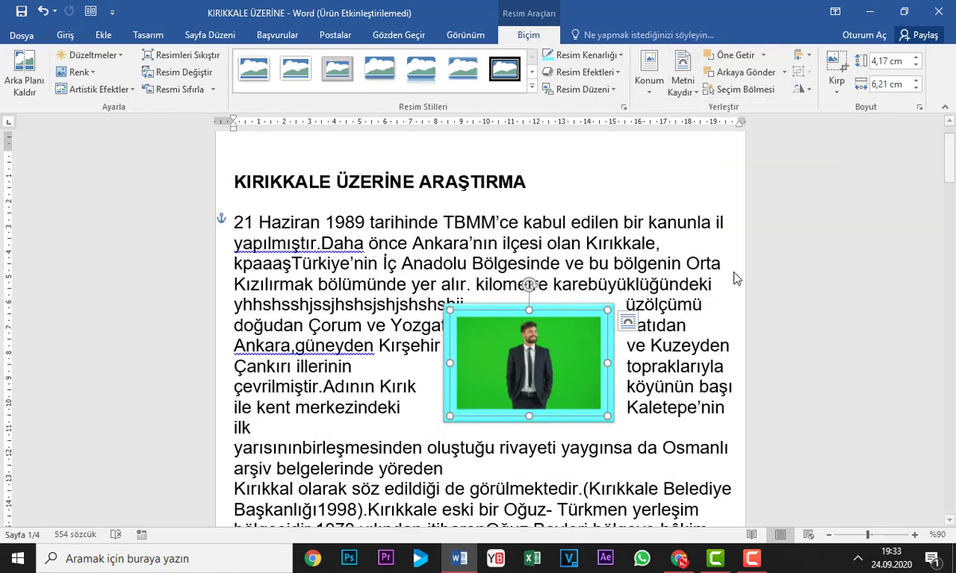
pyautogui.moveTo(521, 349)
pyautogui.mouseDown()
pyautogui.moveTo(571, 309)
pyautogui.moveTo(466, 332)
pyautogui.mouseUp()
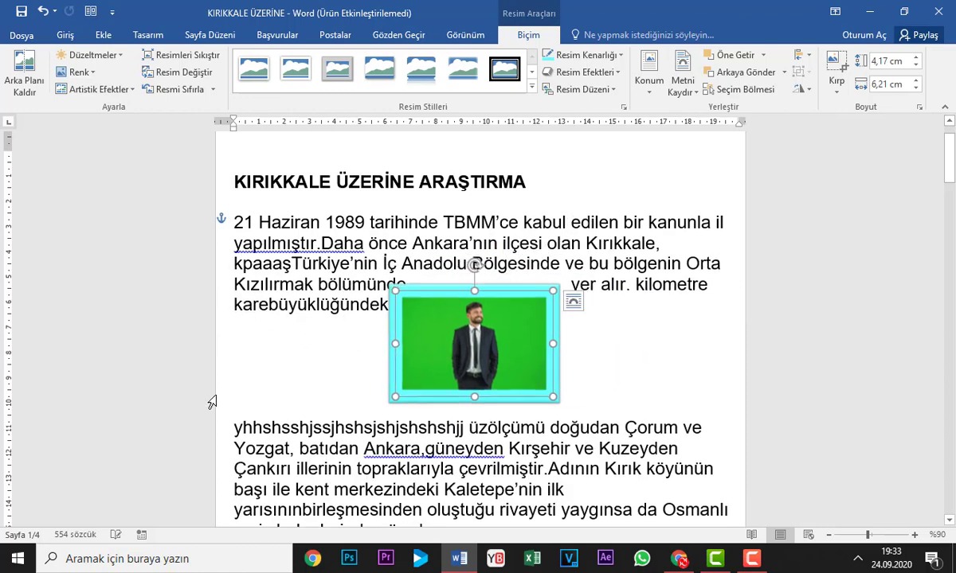
# - Type stray 'v' characters into 'karebüyüklüğündeki', delete one, and reselect the photo
pyautogui.click(283, 299)
pyautogui.write('vvvvvvv')
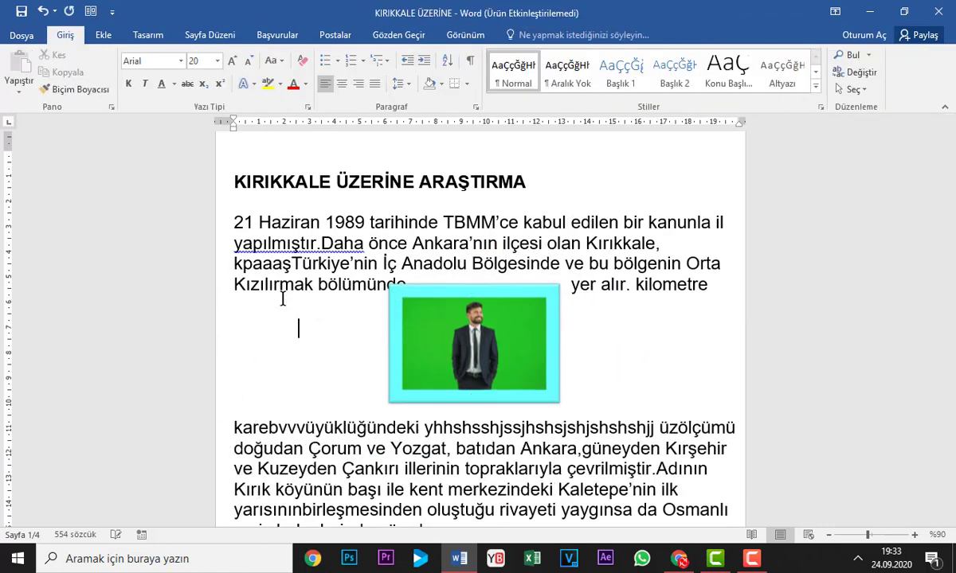
pyautogui.write('vvvvvvvvvvvvvvv')
pyautogui.press('BackSpace')
pyautogui.press('BackSpace')
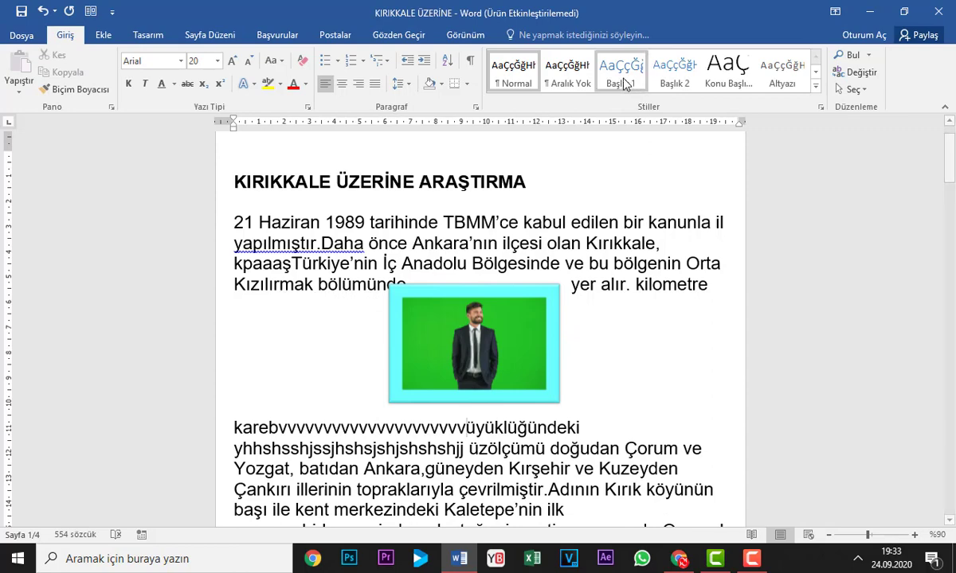
pyautogui.click(503, 325)
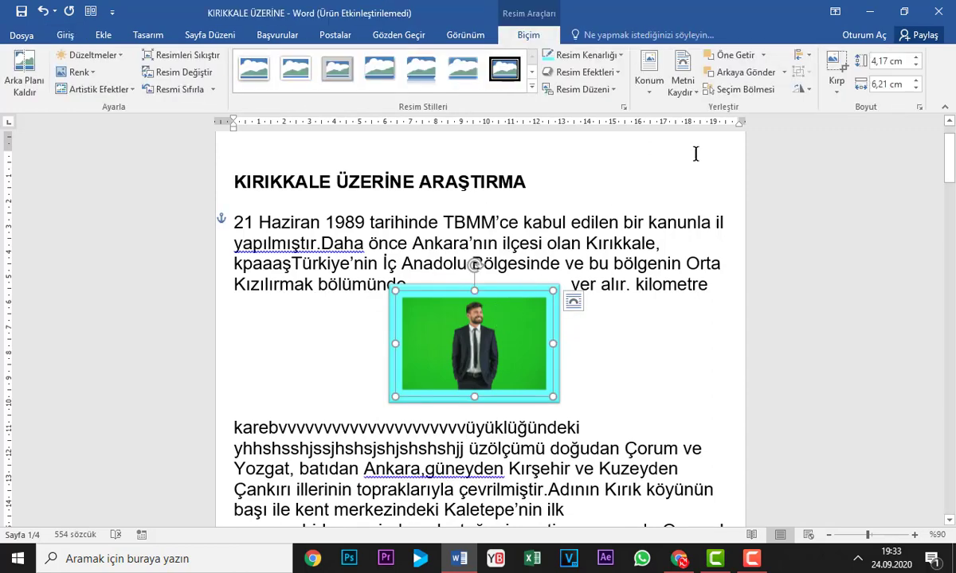
# - In Layout Size settings, raise the man photo's height to 11,37 cm (63% scale)
pyautogui.click(681, 79)
pyautogui.click(740, 292)
pyautogui.click(656, 85)
pyautogui.click(639, 118)
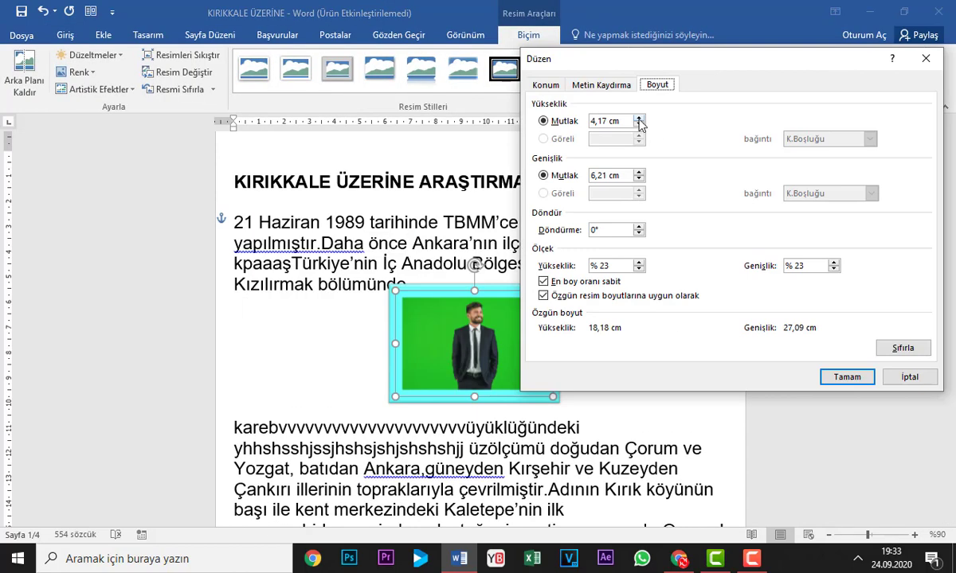
pyautogui.click(638, 118)
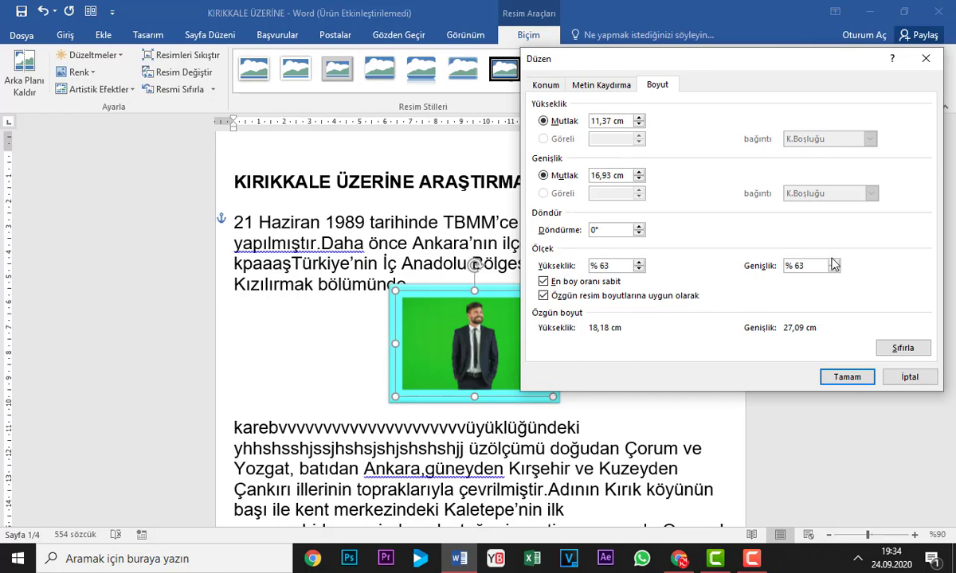
pyautogui.click(847, 380)
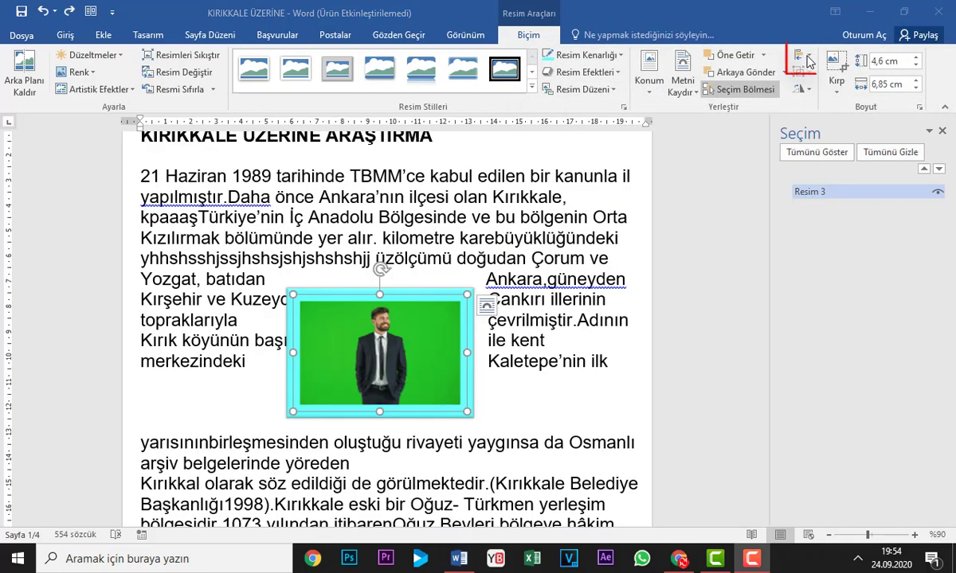
# - Align the man photo to the left margin, undoing its accidental move to the page top
pyautogui.click(808, 56)
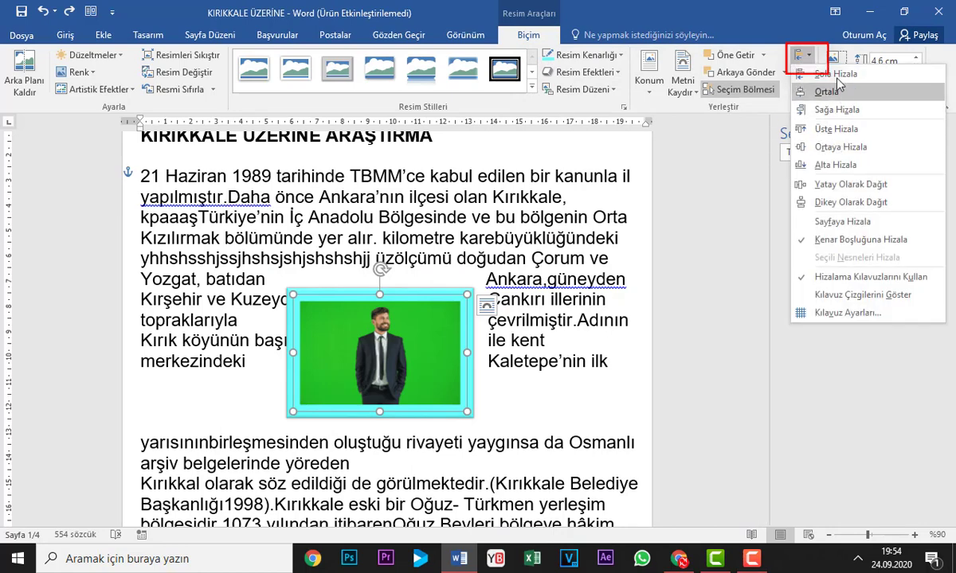
pyautogui.click(837, 74)
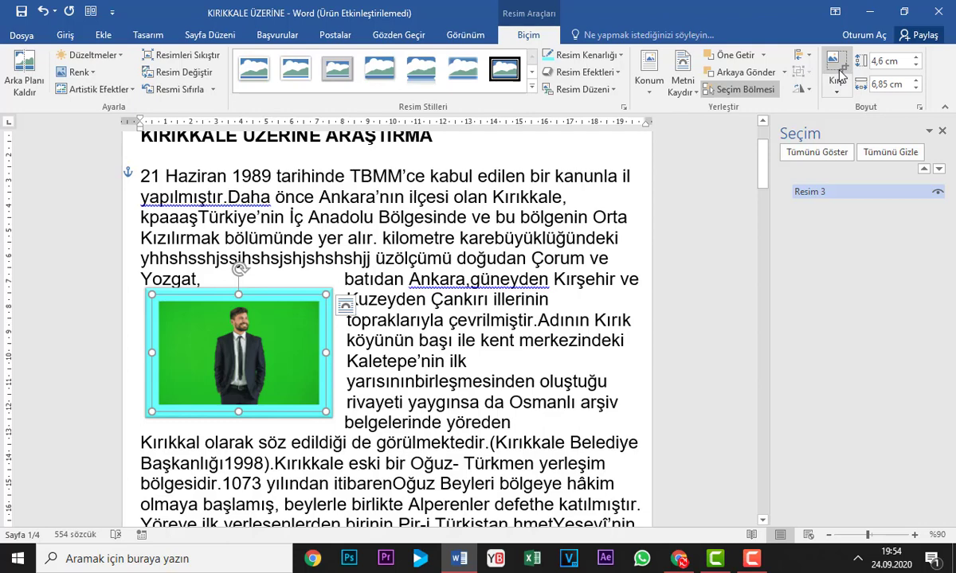
pyautogui.click(800, 55)
pyautogui.click(831, 130)
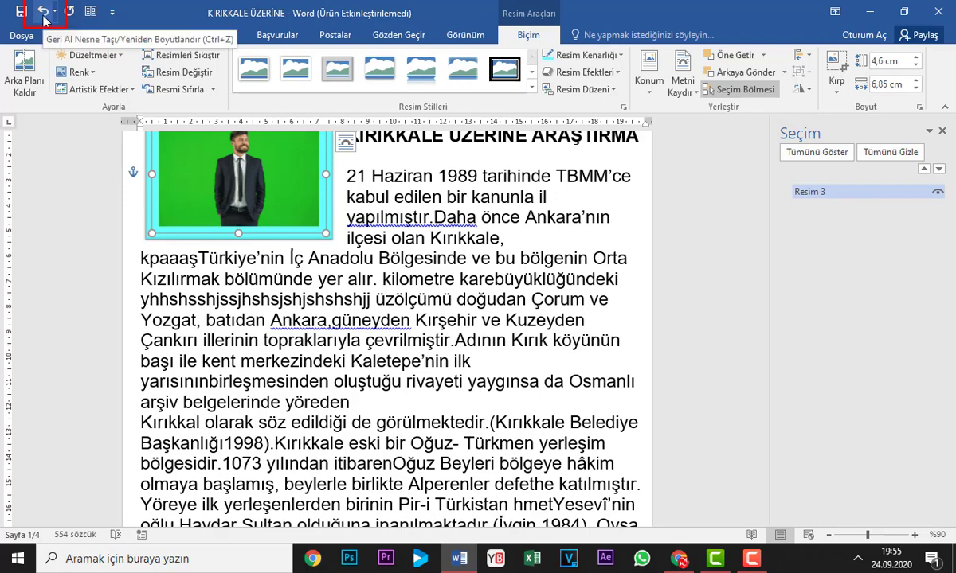
pyautogui.hotkey('ctrl', 'z')
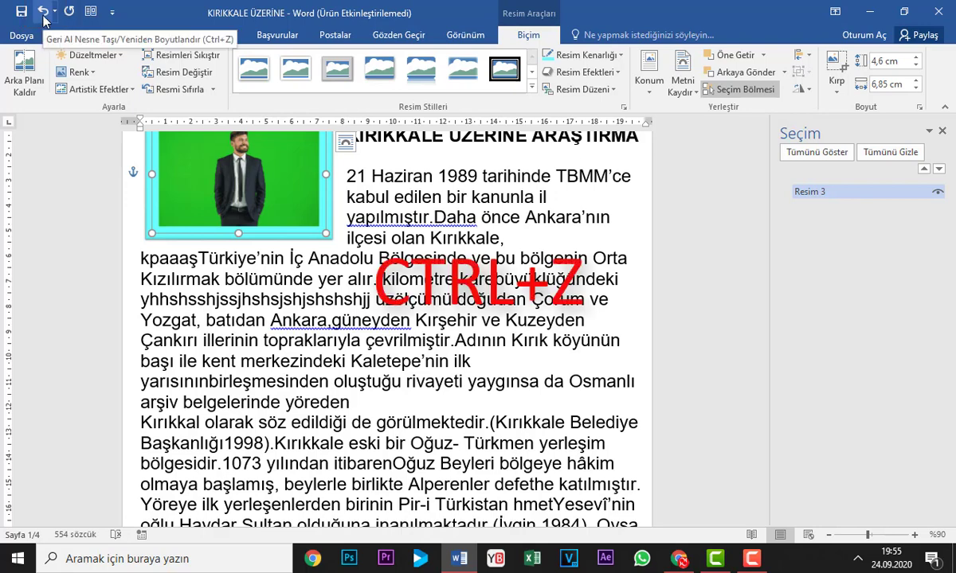
pyautogui.click(44, 18)
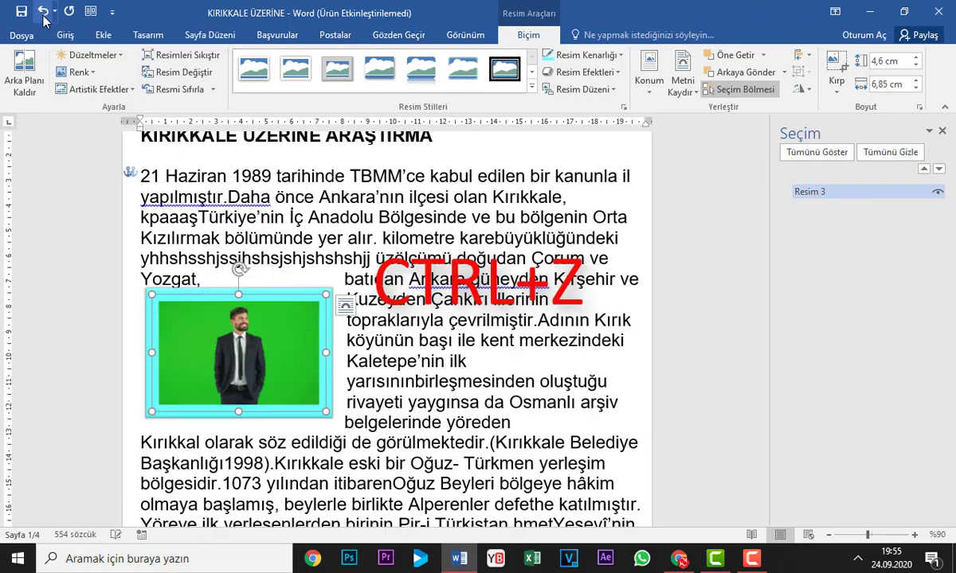
# - Rotate the man photo 90° to the right
pyautogui.click(805, 90)
pyautogui.click(820, 109)
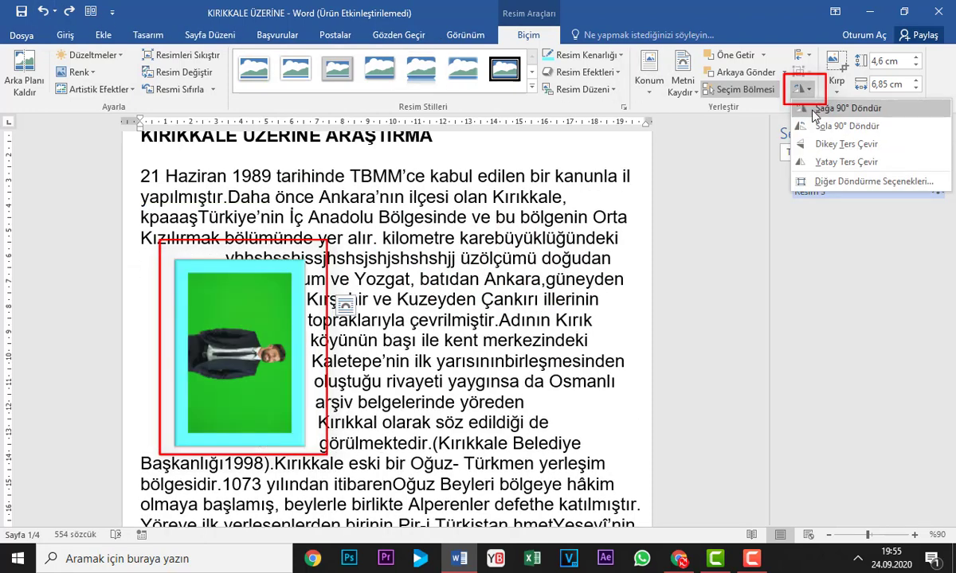
pyautogui.click(800, 88)
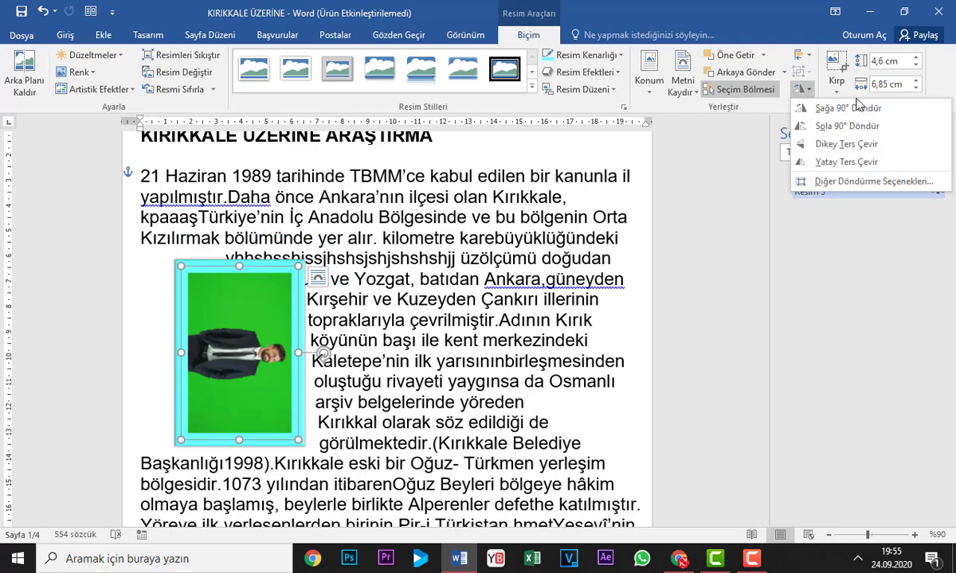
# - Crop the photo's bottom and left edges down to a tight 4,6 × 2,73 cm band
pyautogui.click(836, 63)
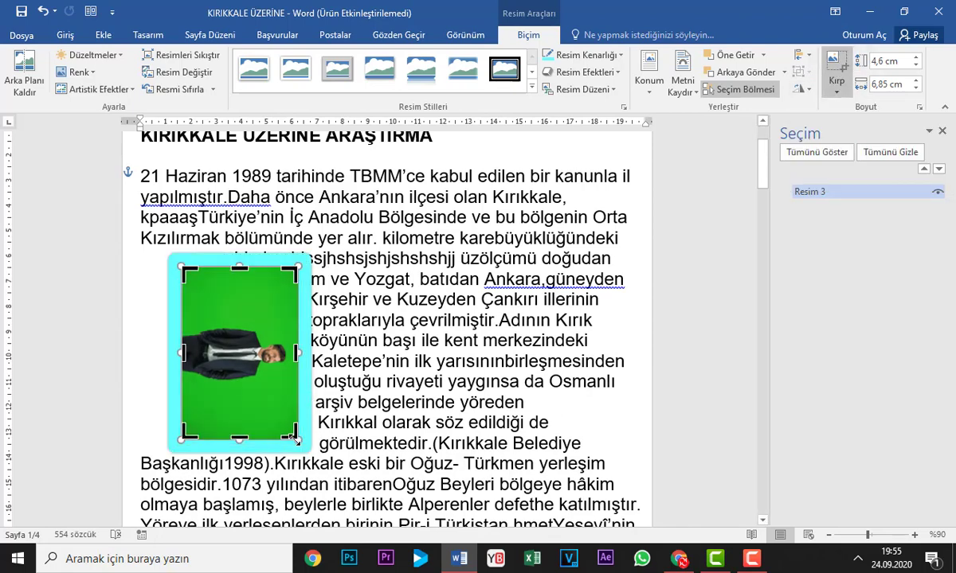
pyautogui.moveTo(239, 439); pyautogui.dragTo(238, 386)
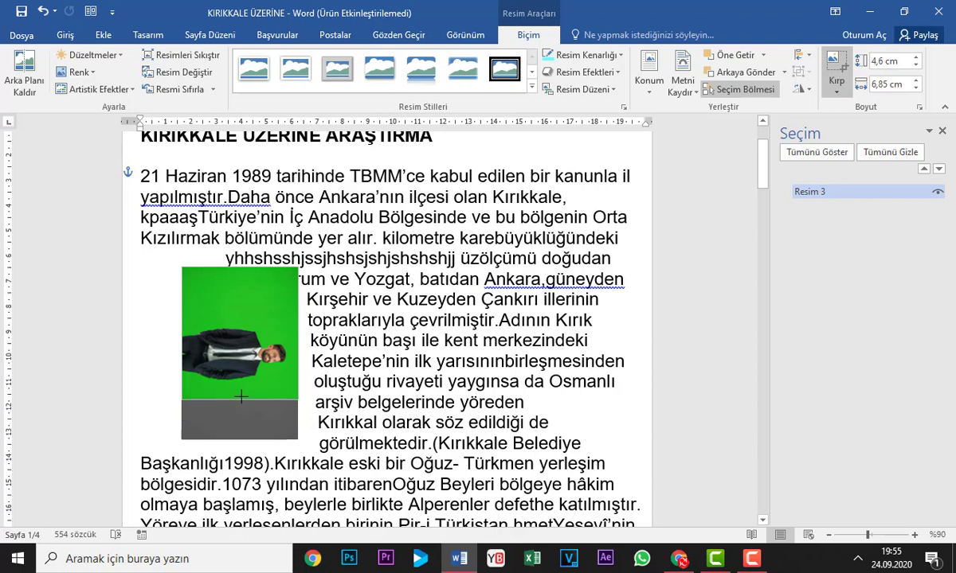
pyautogui.moveTo(241, 279); pyautogui.dragTo(234, 317)
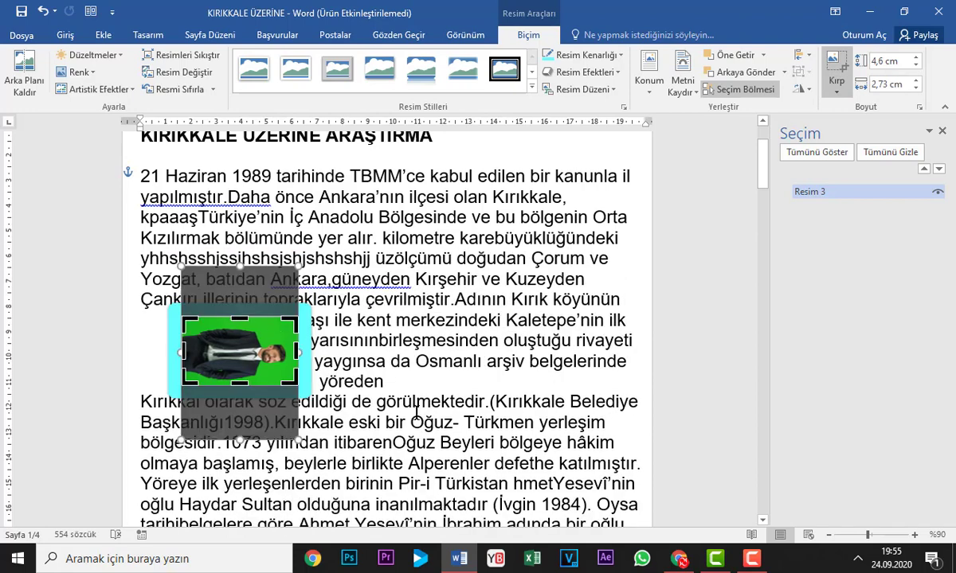
pyautogui.moveTo(181, 350); pyautogui.dragTo(206, 350)
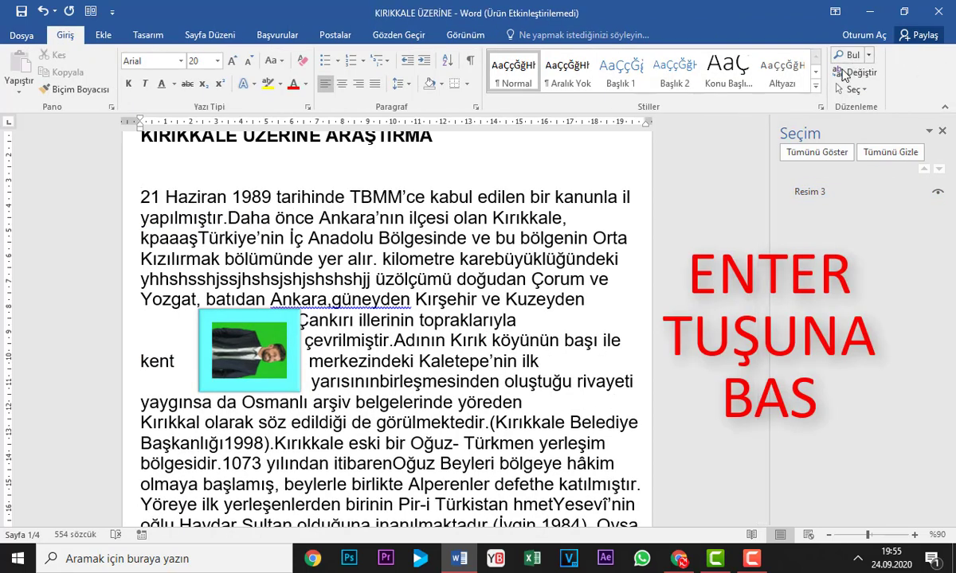
# - Rotate the man photo 90° left to stand upright, leaving the crop options unused
pyautogui.click(225, 341)
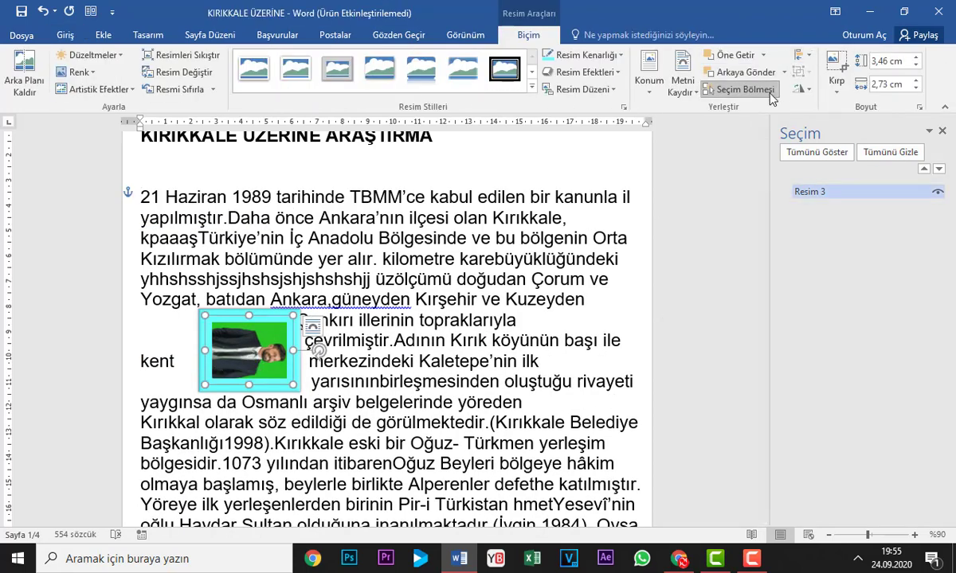
pyautogui.click(801, 89)
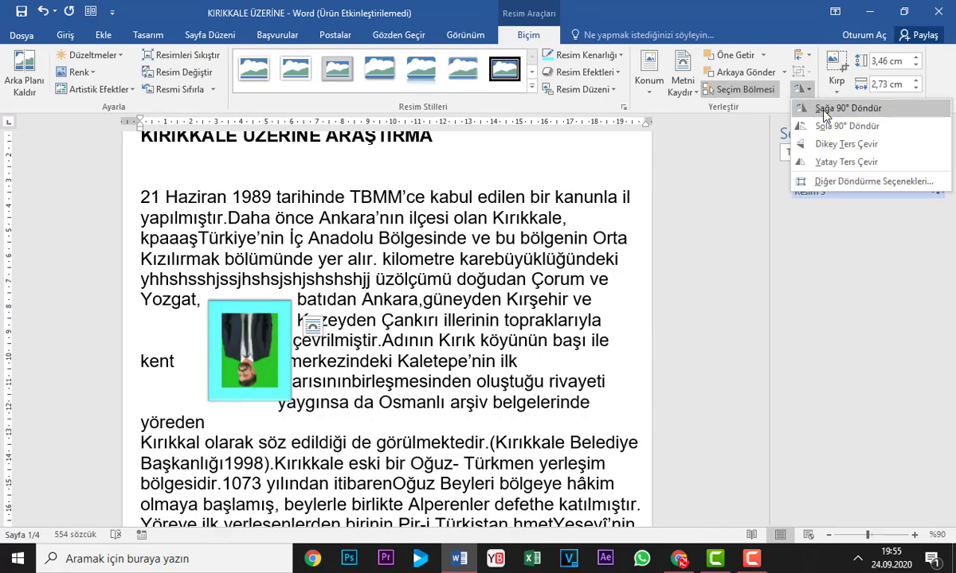
pyautogui.click(844, 126)
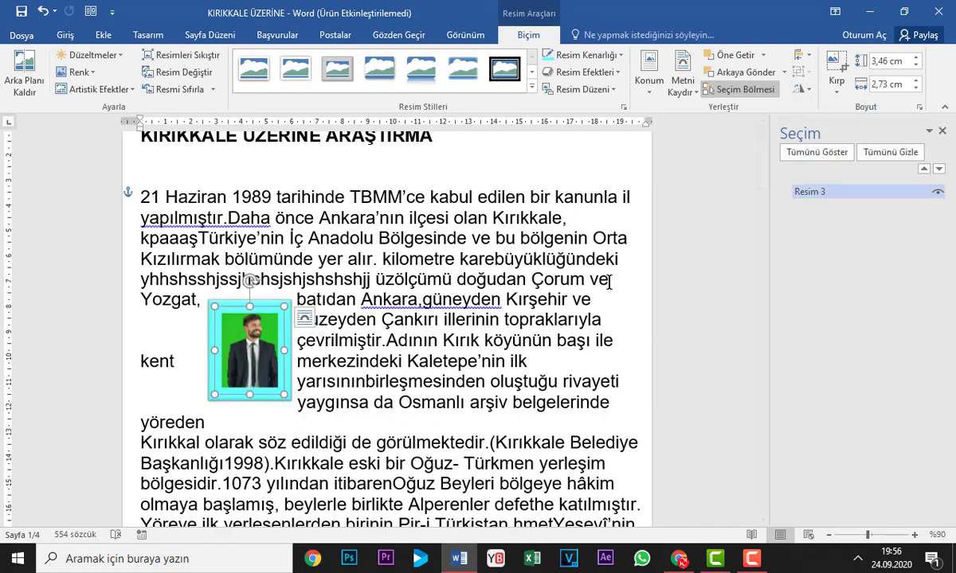
pyautogui.click(836, 89)
pyautogui.moveTo(853, 128)
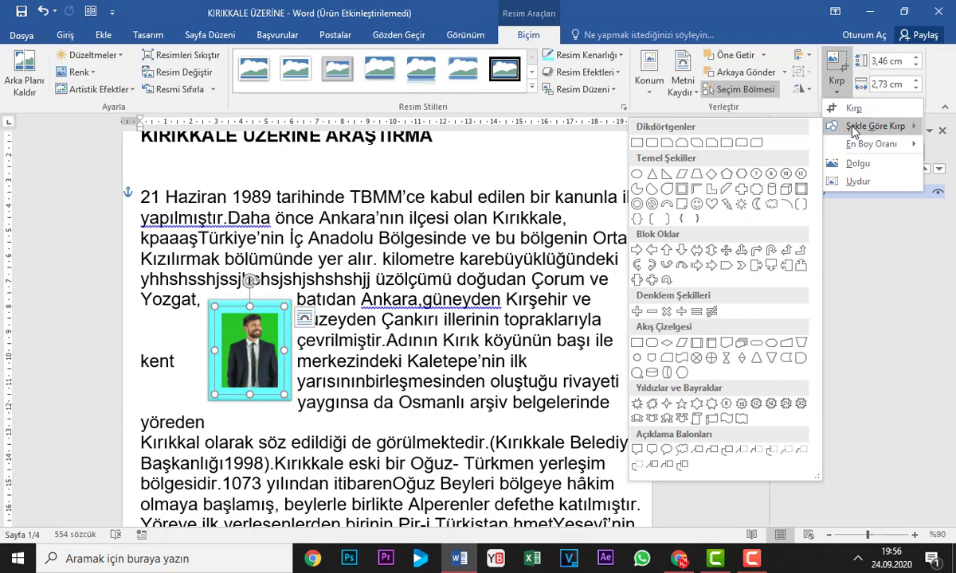
pyautogui.moveTo(866, 148)
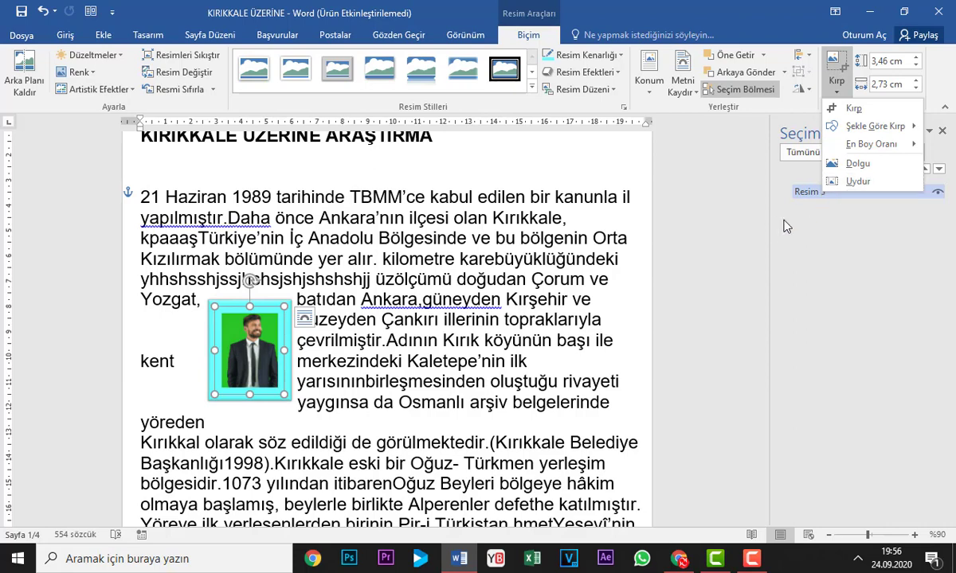
pyautogui.click(844, 174)
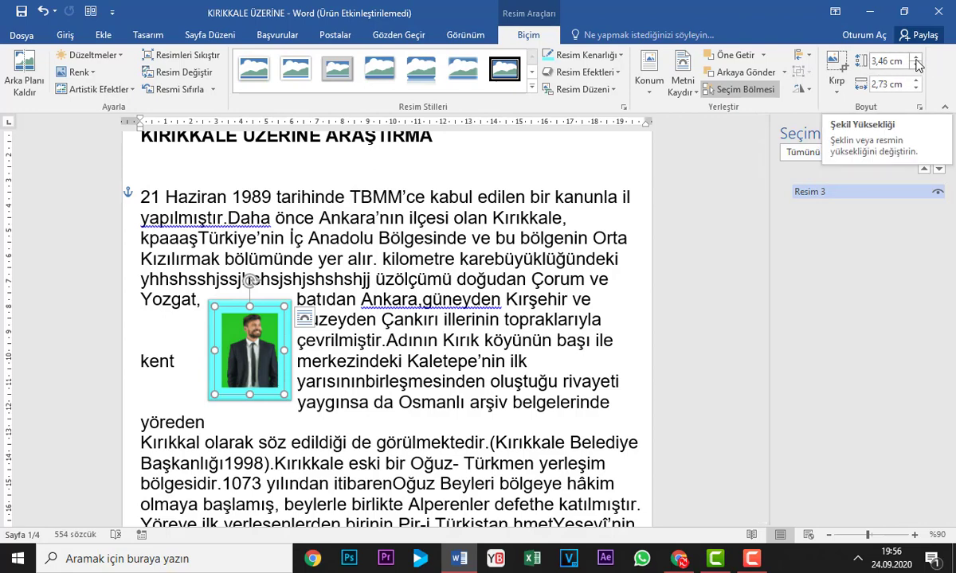
# - Raise the photo's height to 7,7 cm, then delete the photo from the report
pyautogui.click(916, 59)
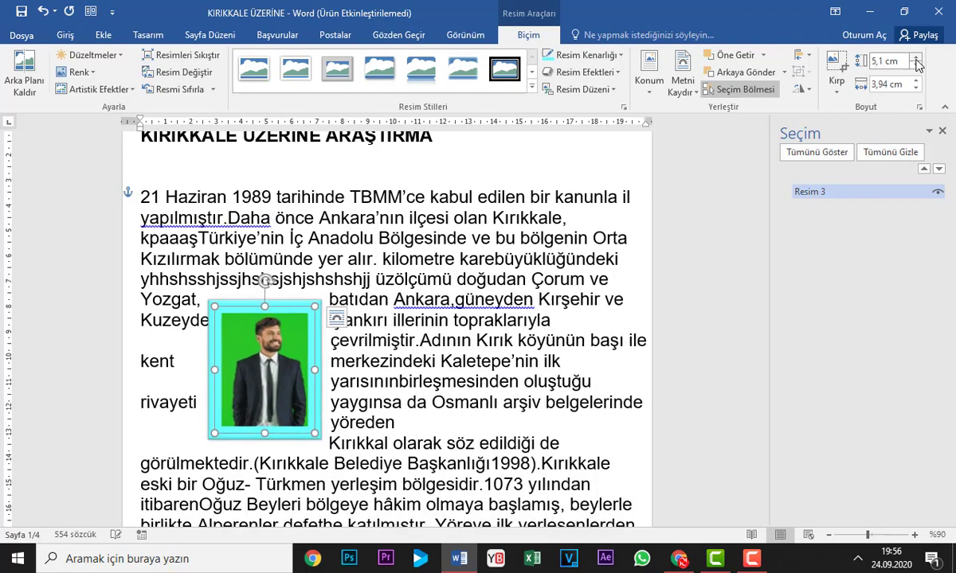
pyautogui.moveTo(916, 61); pyautogui.dragTo(916, 61)
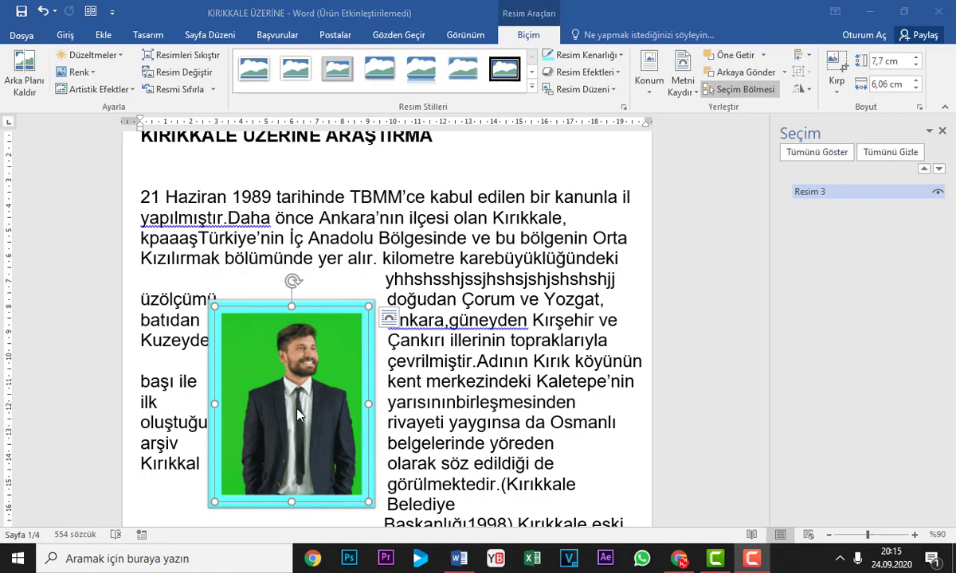
pyautogui.click(305, 404)
pyautogui.press('Delete')
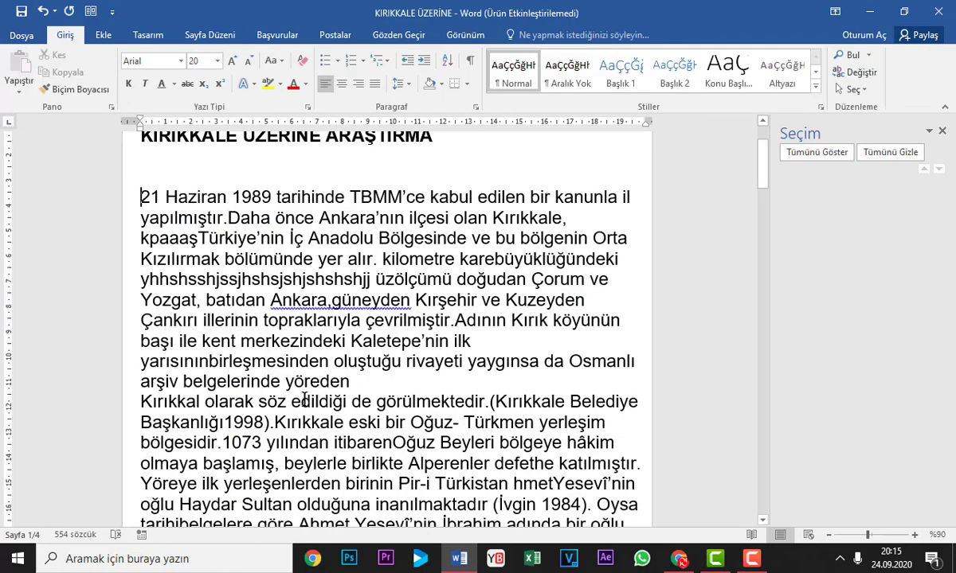
# - Run a Bing online picture search for "KÖPEK PNG"
pyautogui.scroll(1, 246, 279)
pyautogui.scroll(2, 133, 147)
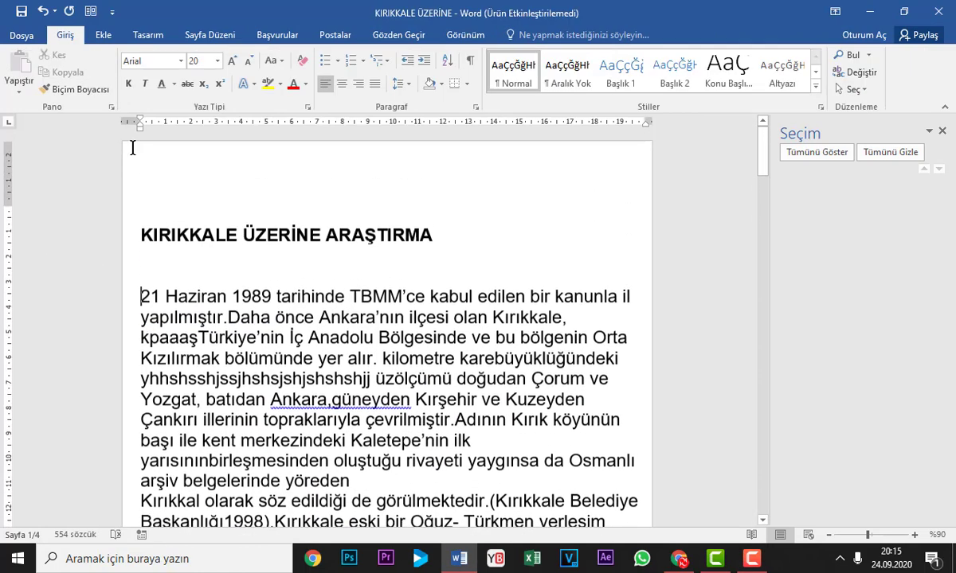
pyautogui.click(103, 35)
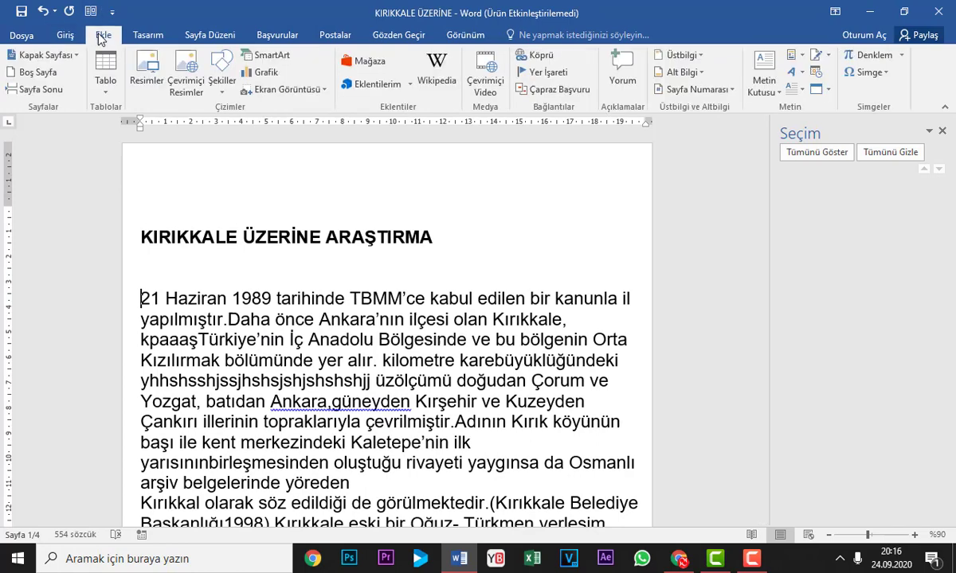
pyautogui.click(188, 83)
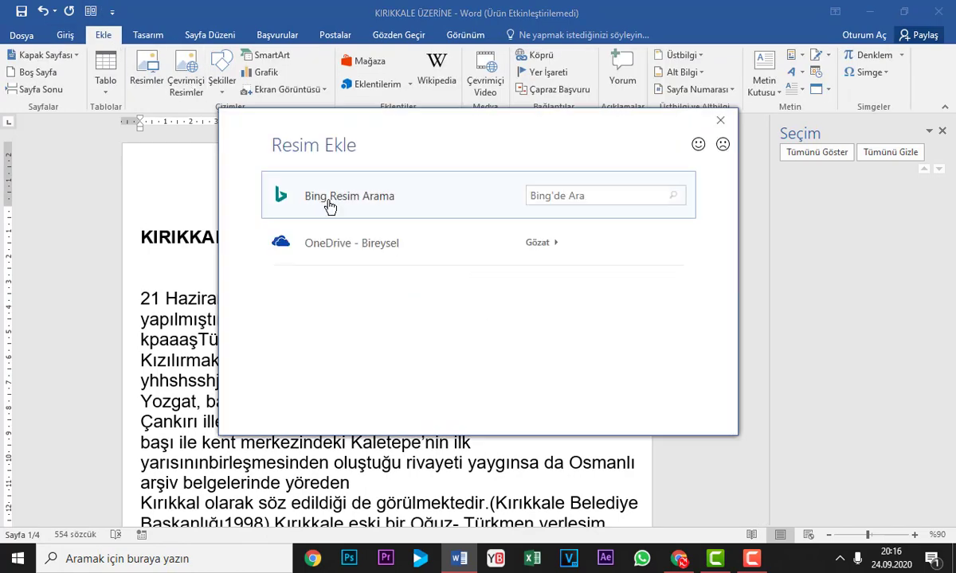
pyautogui.click(553, 193)
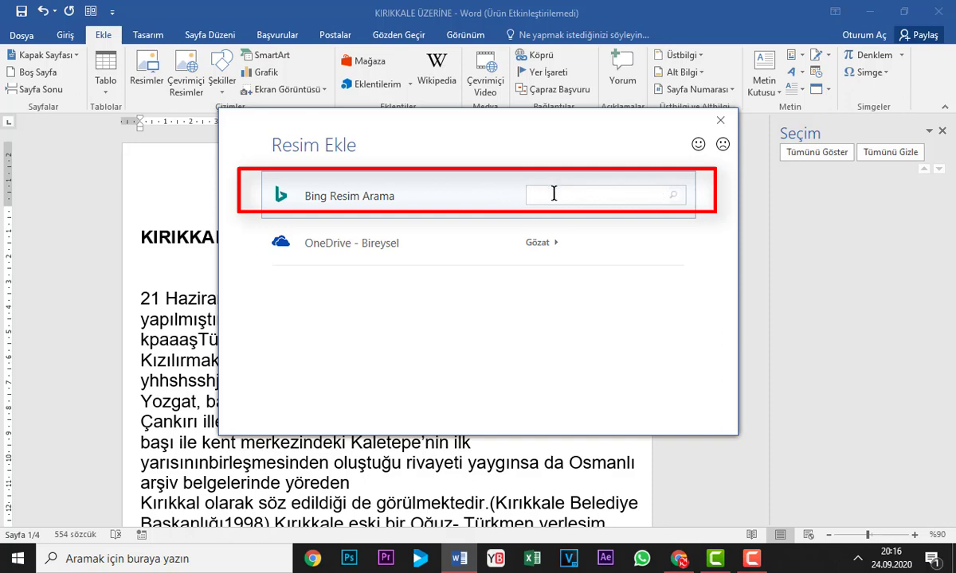
pyautogui.write('"KÖPEK')
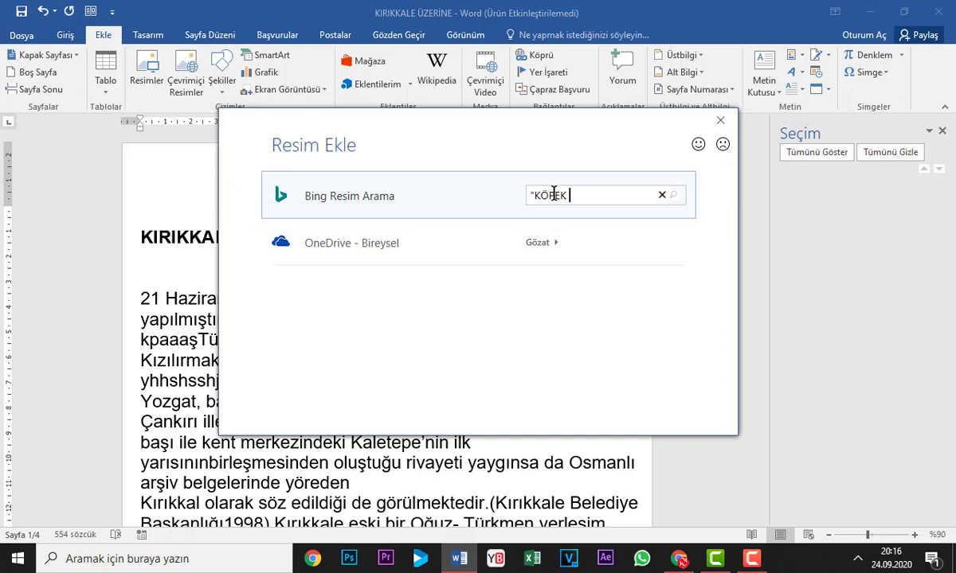
pyautogui.write(' PNG')
pyautogui.write('"')
pyautogui.press('Return')
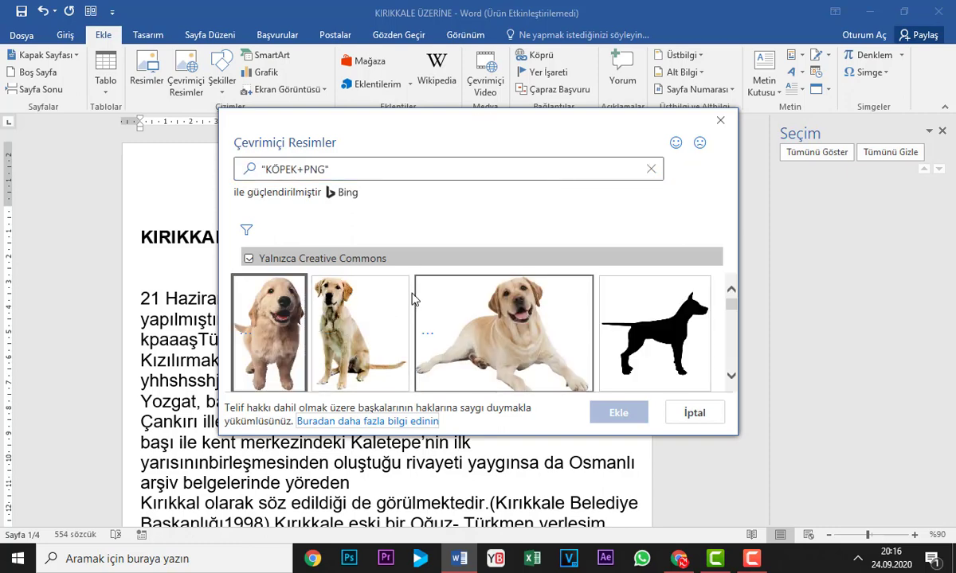
# - Insert the golden retriever puppy, sitting retriever and lying labrador images
pyautogui.click(261, 349)
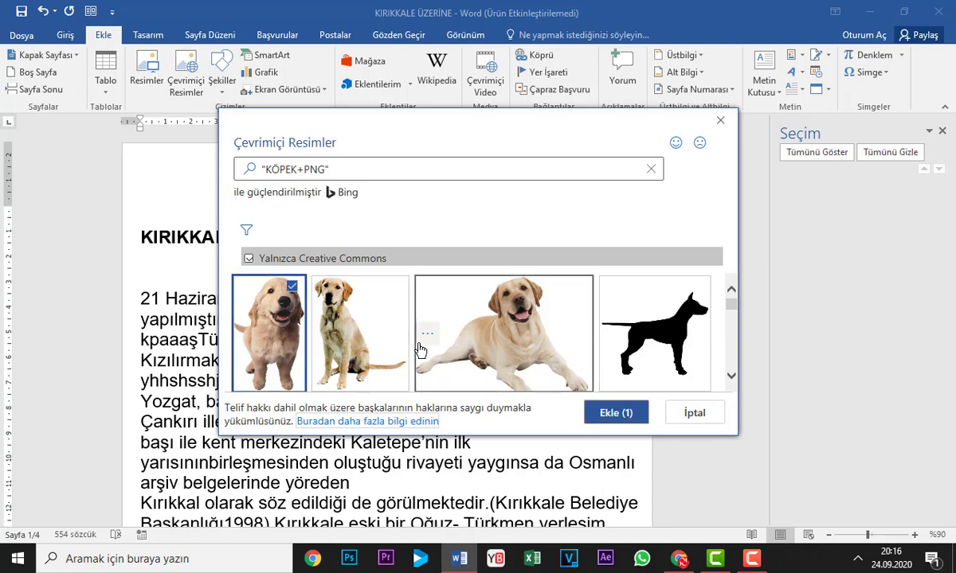
pyautogui.click(355, 322)
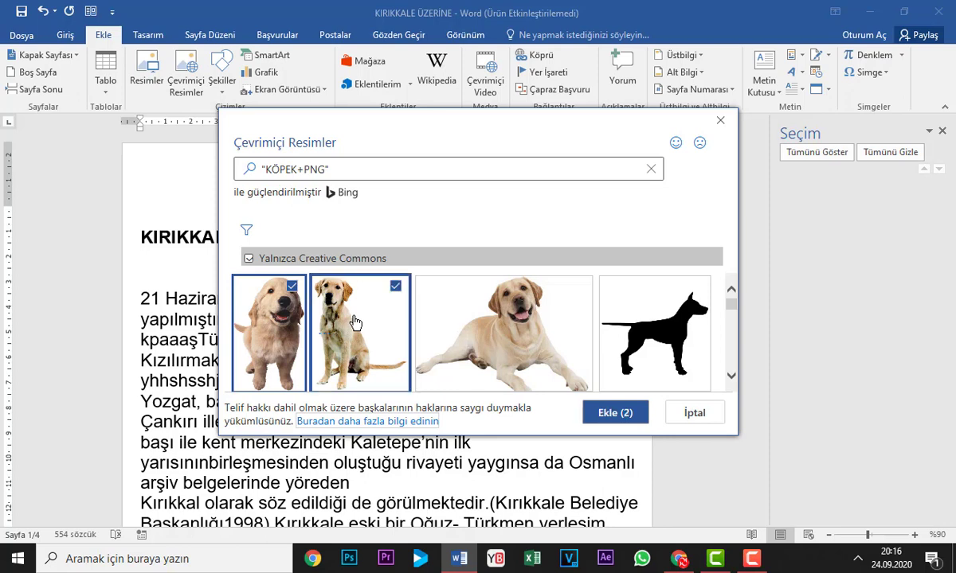
pyautogui.click(499, 349)
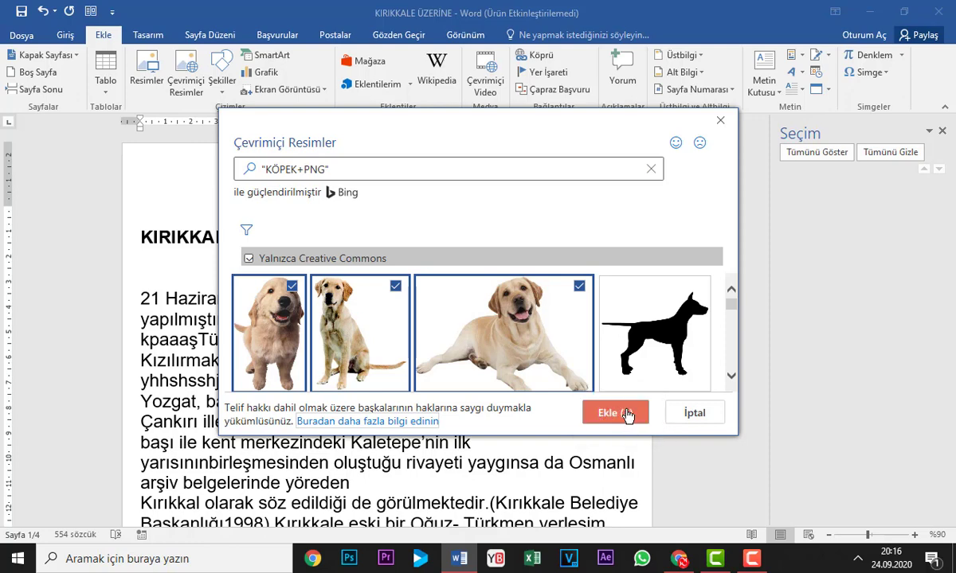
pyautogui.click(597, 416)
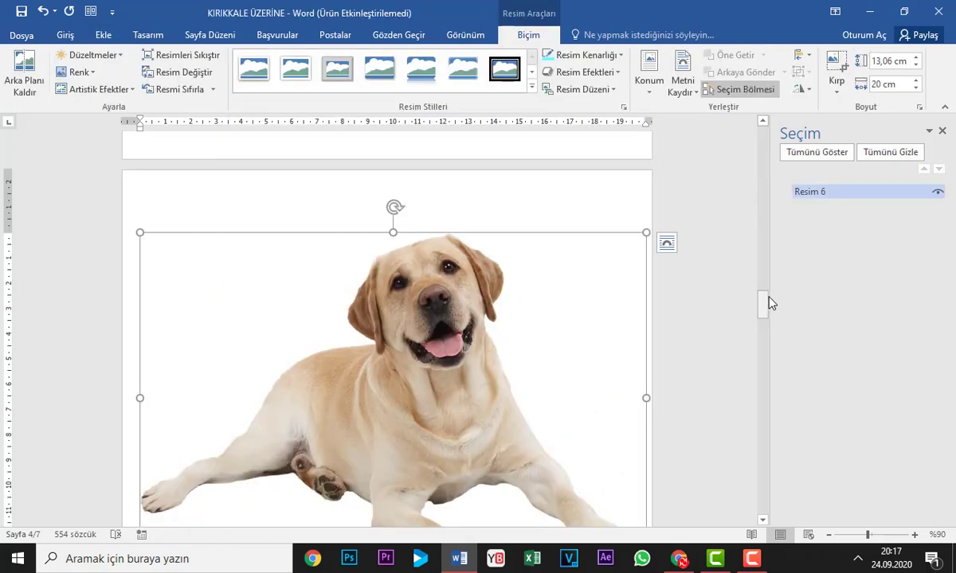
# - Shrink the puppy and labrador pictures by their corner handles, zoomed out to view several pages
pyautogui.moveTo(765, 307)
pyautogui.mouseDown()
pyautogui.moveTo(771, 159)
pyautogui.moveTo(772, 230)
pyautogui.mouseUp()
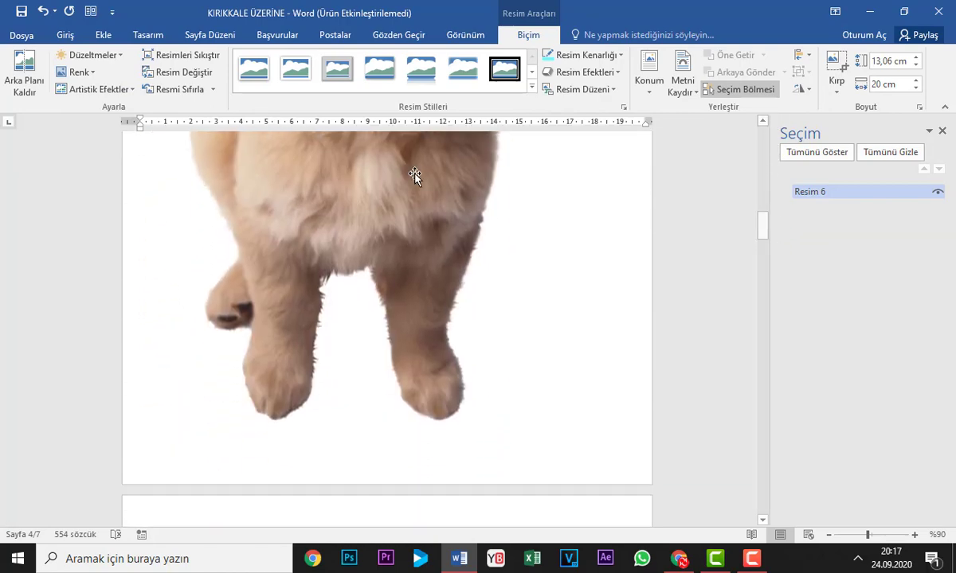
pyautogui.moveTo(386, 173); pyautogui.dragTo(372, 148)
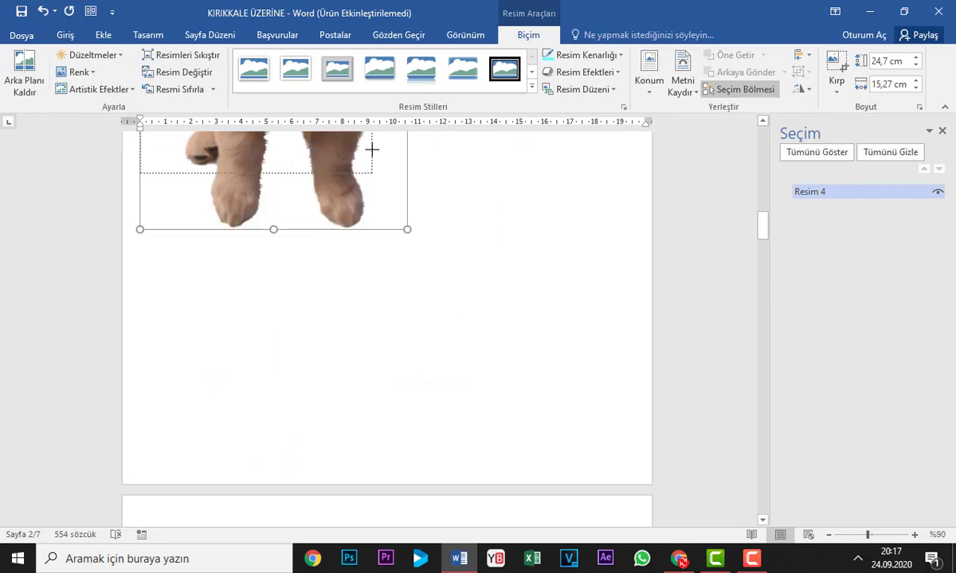
pyautogui.click(829, 536)
pyautogui.click(829, 535)
pyautogui.click(829, 535)
pyautogui.click(829, 535)
pyautogui.click(829, 535)
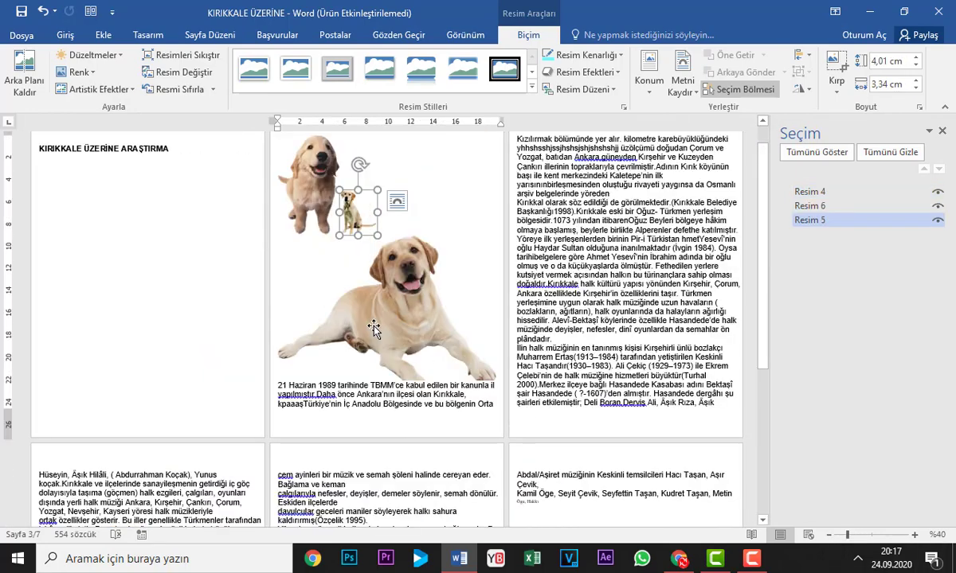
pyautogui.click(373, 328)
pyautogui.moveTo(462, 337); pyautogui.dragTo(376, 263)
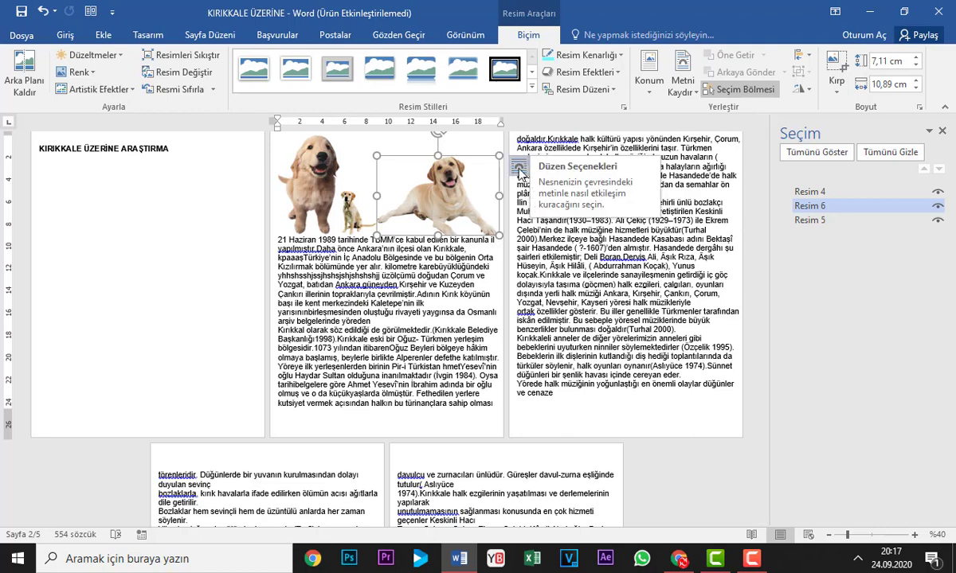
# - Apply text wrapping to the labrador picture, try moving it into the text, then undo the move
pyautogui.click(519, 169)
pyautogui.click(603, 259)
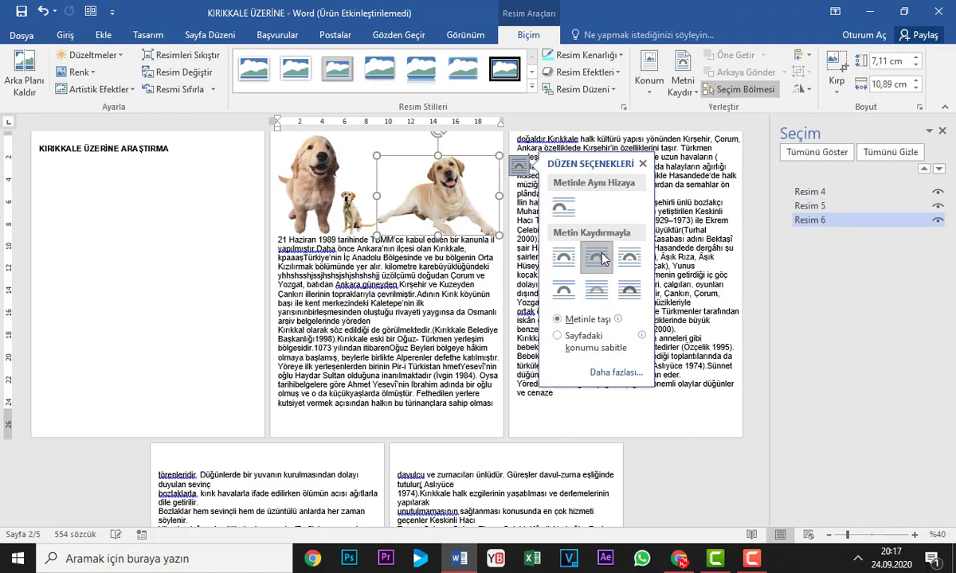
pyautogui.moveTo(428, 206); pyautogui.dragTo(415, 221)
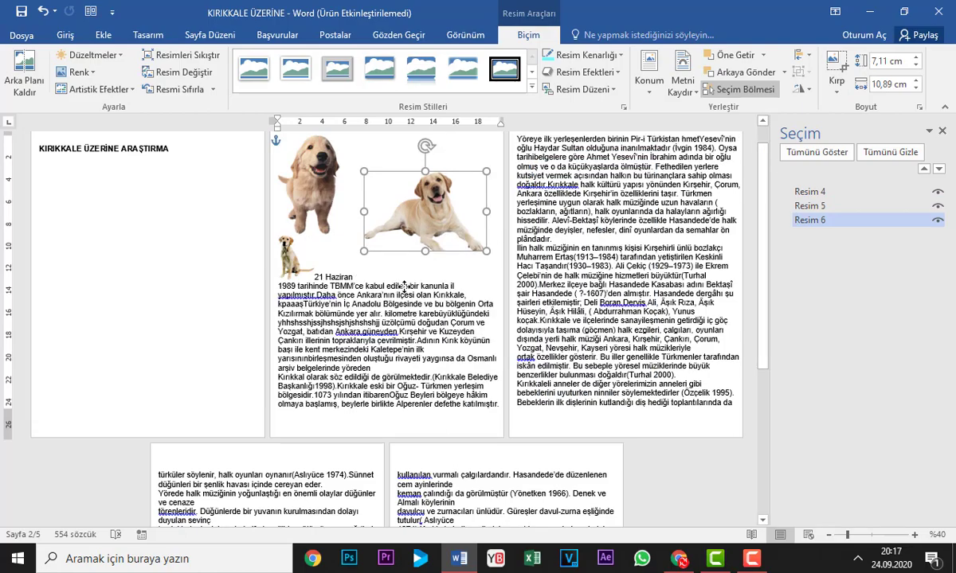
pyautogui.moveTo(405, 287)
pyautogui.mouseDown()
pyautogui.moveTo(398, 346)
pyautogui.moveTo(157, 380)
pyautogui.mouseUp()
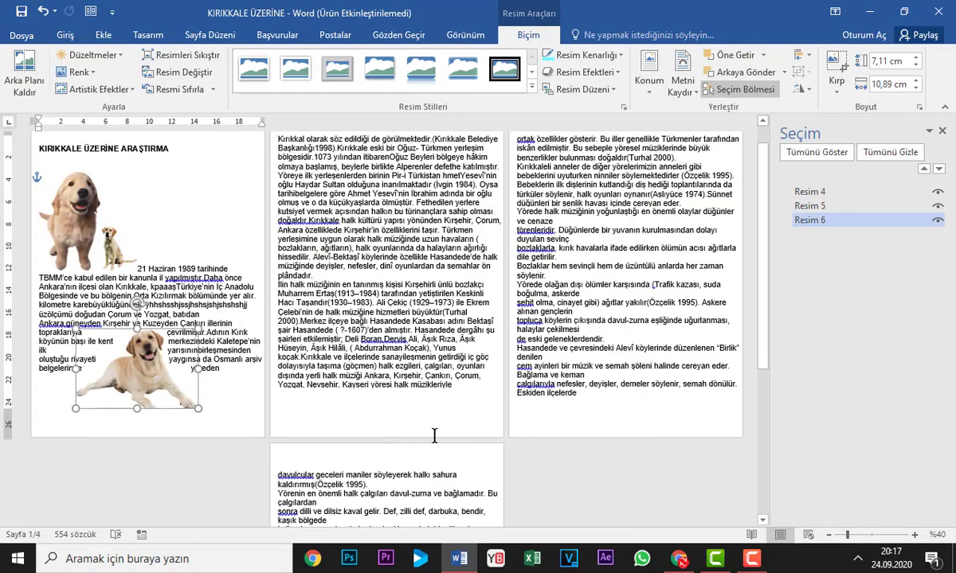
pyautogui.click(79, 227)
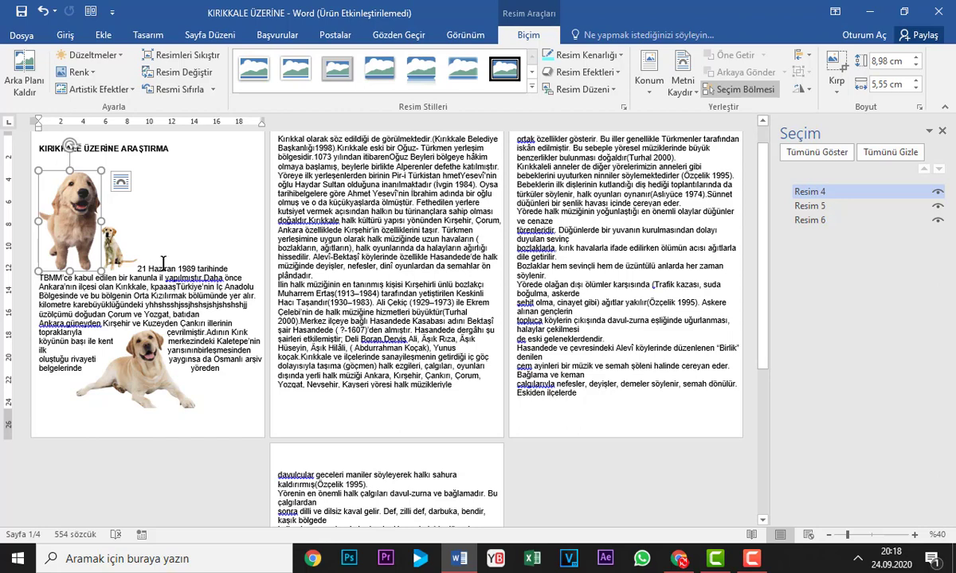
pyautogui.hotkey('ctrl', 'z')
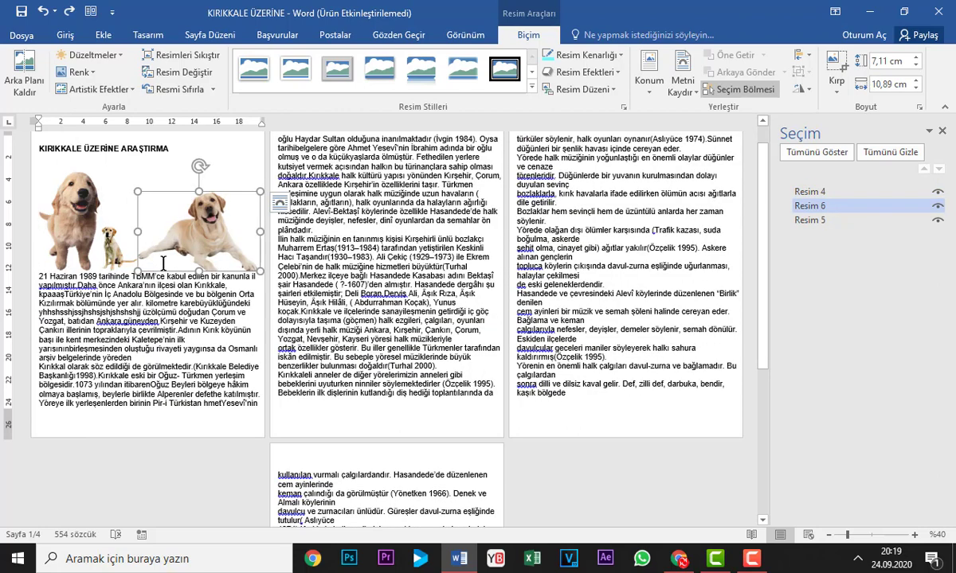